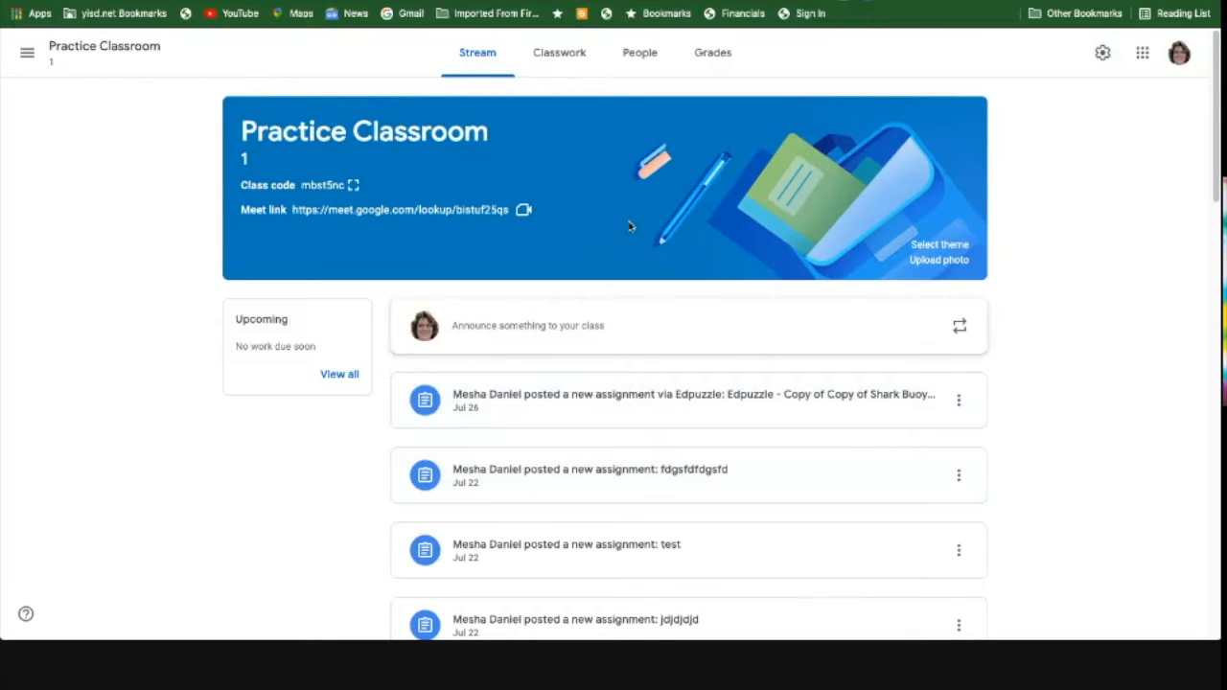
# Look through the class stream's posts and the upcoming work area.
pyautogui.scroll(-4, 627, 466)
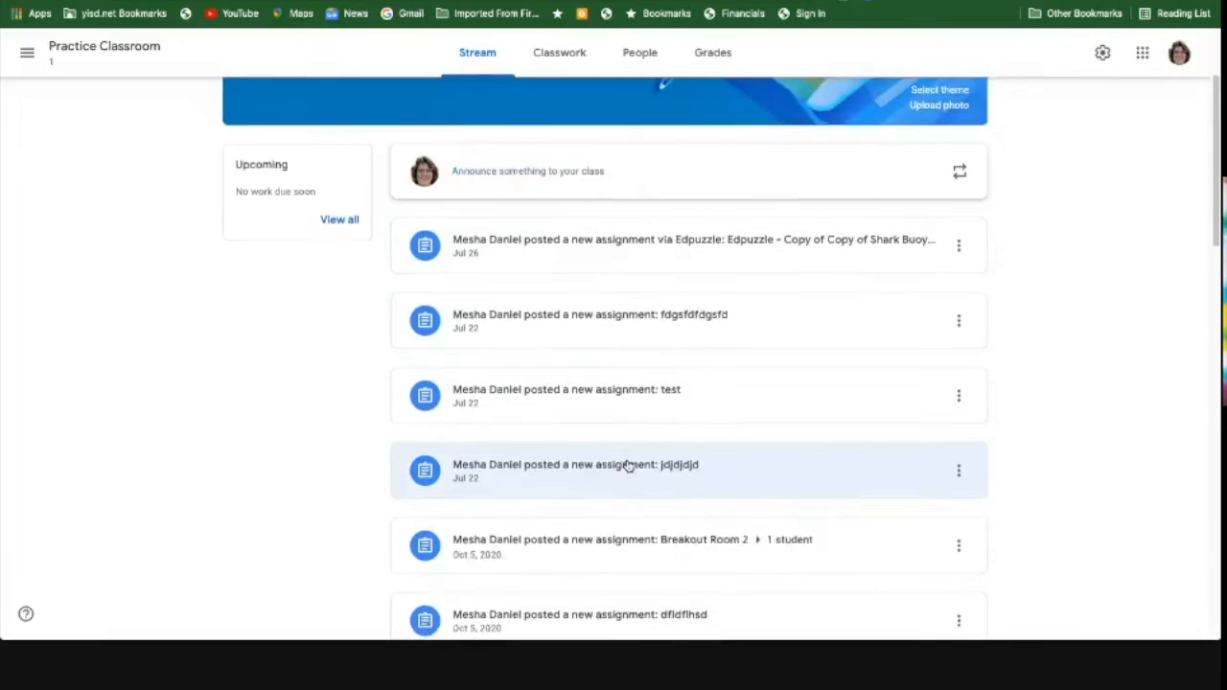
pyautogui.scroll(-4, 632, 468)
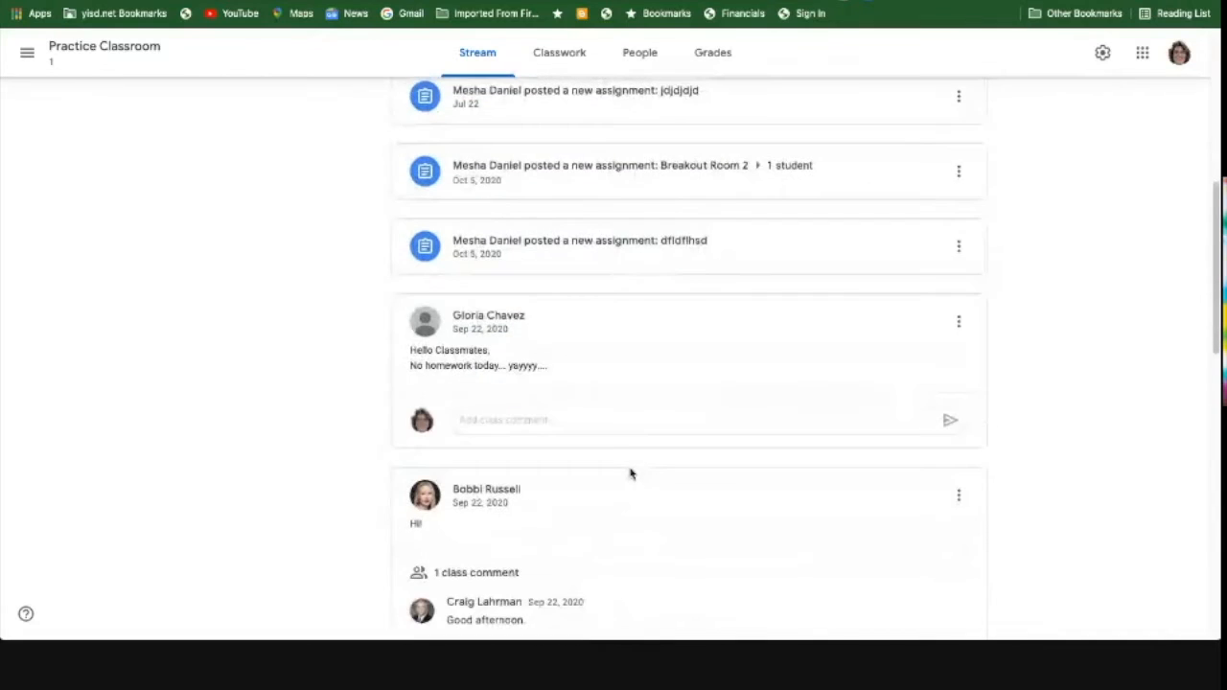
pyautogui.scroll(-12, 628, 488)
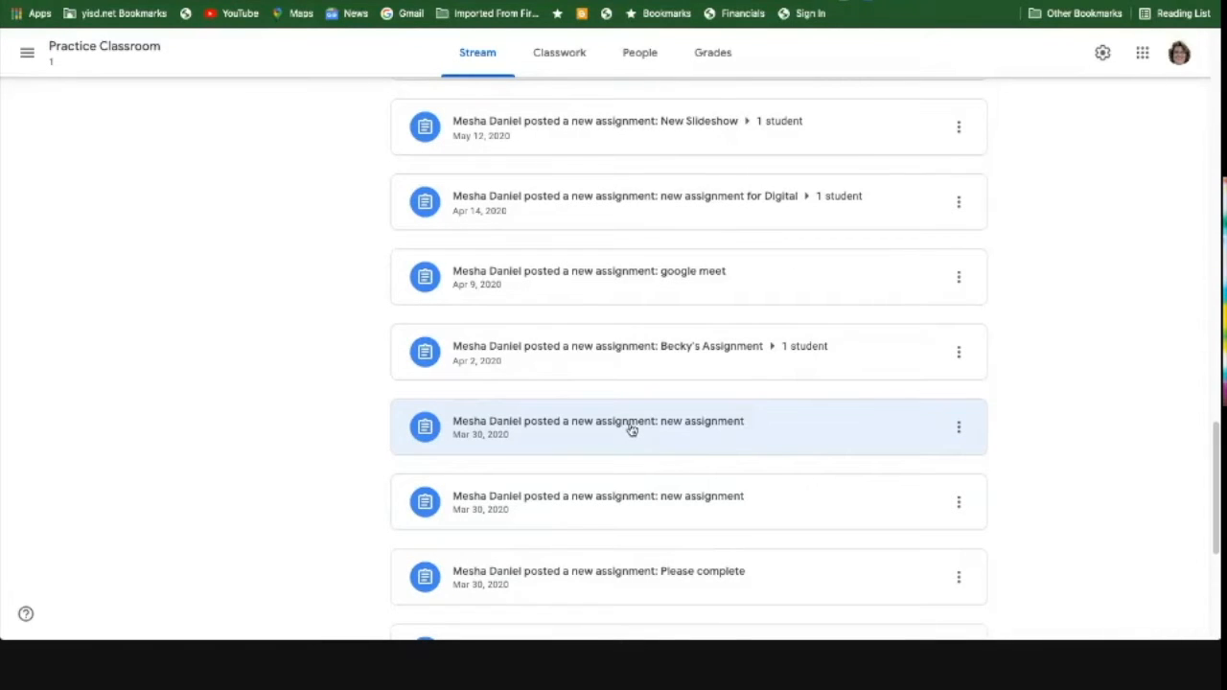
pyautogui.scroll(10, 631, 431)
pyautogui.scroll(8, 630, 431)
pyautogui.scroll(-1, 233, 326)
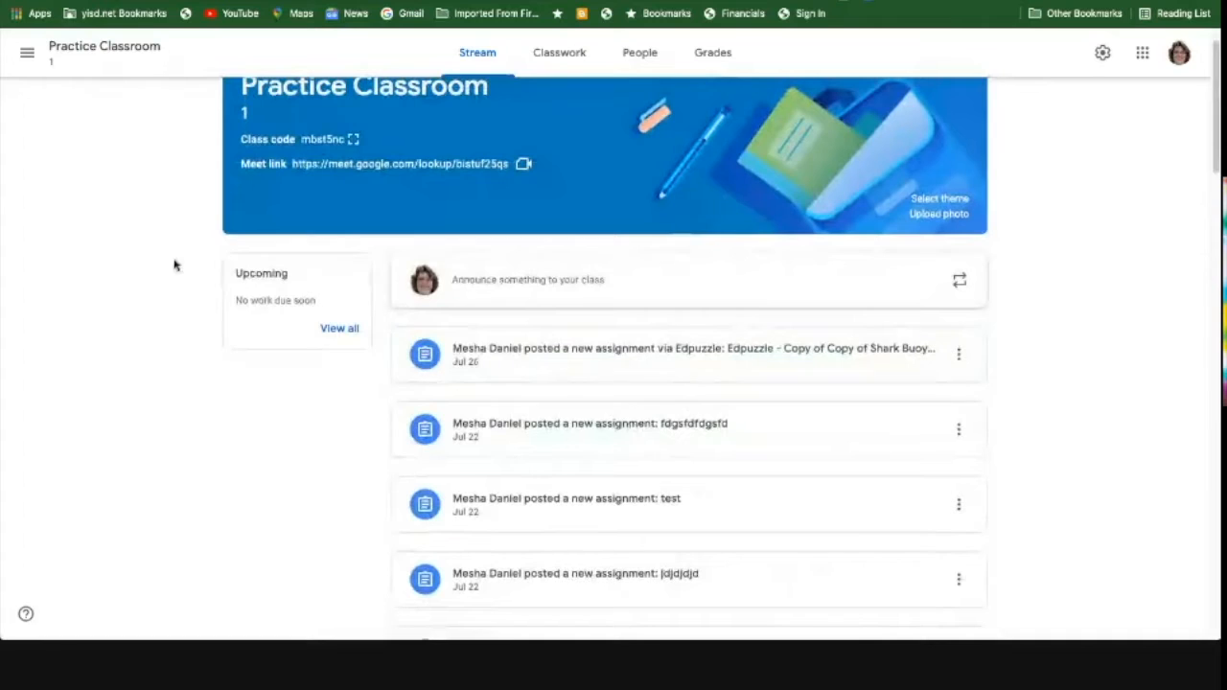
pyautogui.scroll(5, 272, 300)
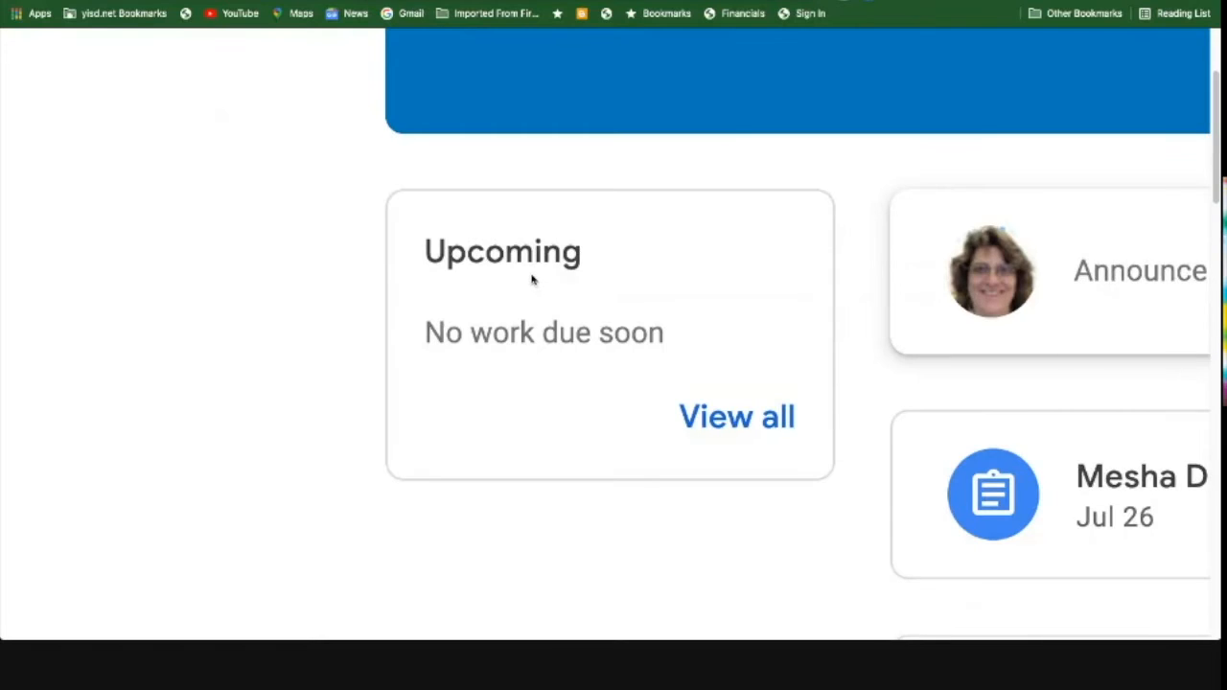
pyautogui.scroll(-5, 533, 279)
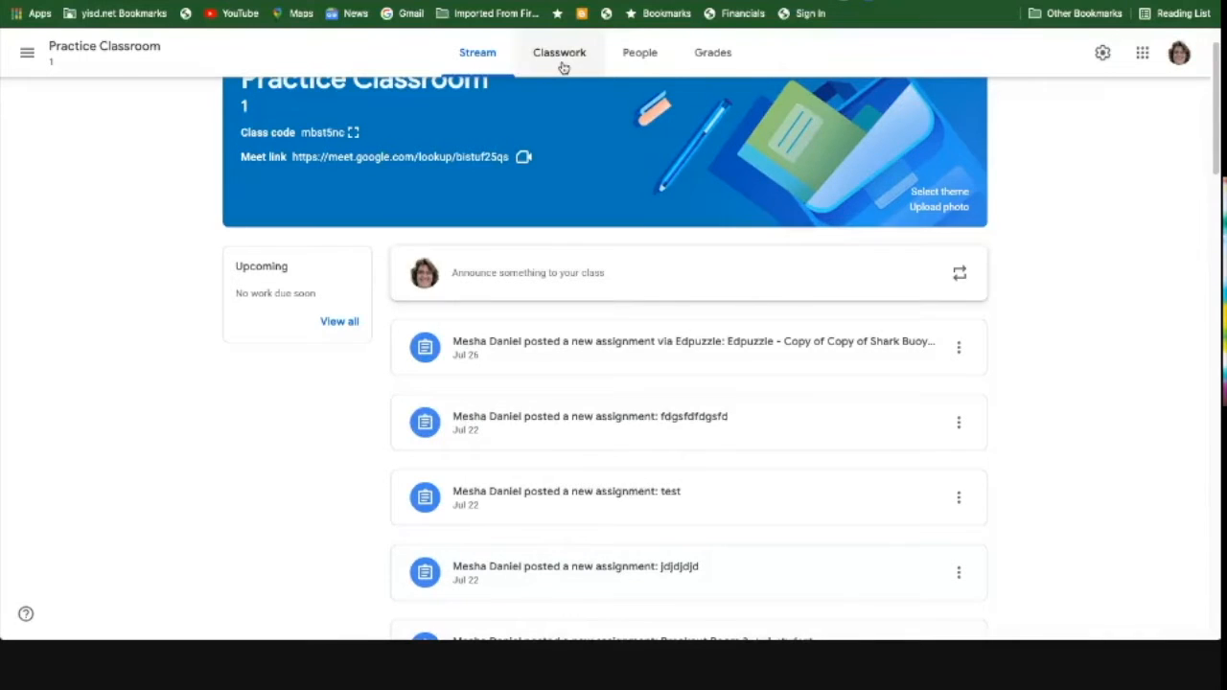
# Open the class's Classwork page and look over its assignments and topics.
pyautogui.scroll(3, 563, 67)
pyautogui.scroll(3, 562, 67)
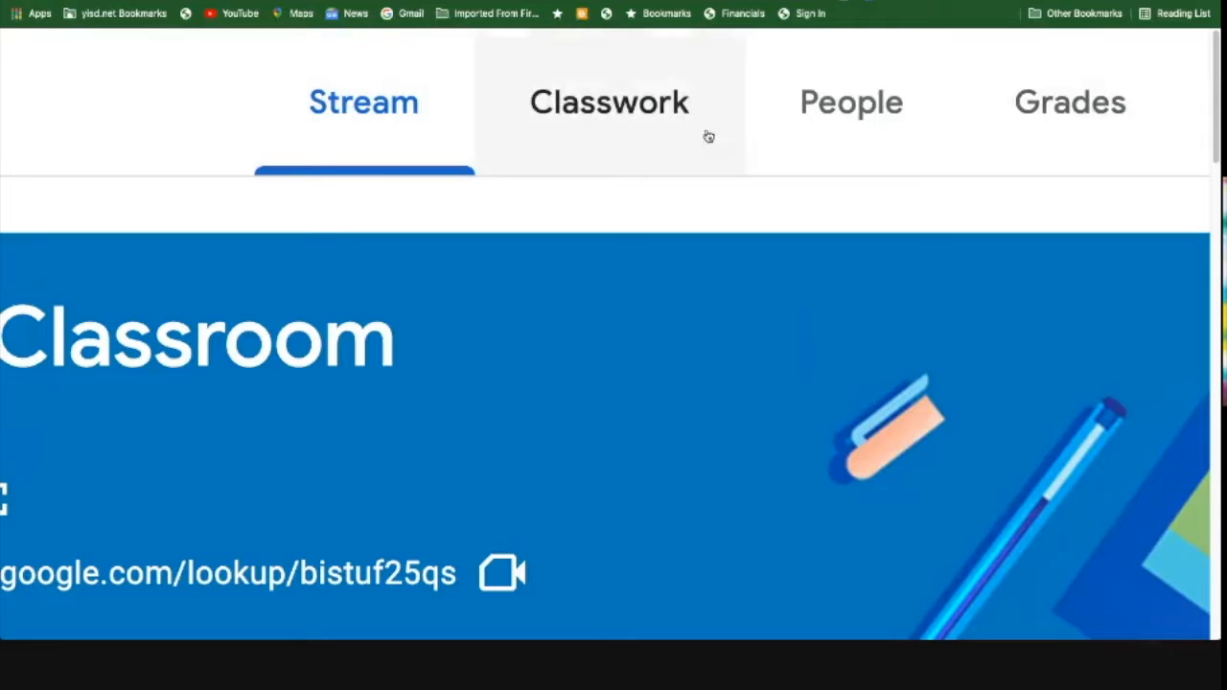
pyautogui.click(603, 110)
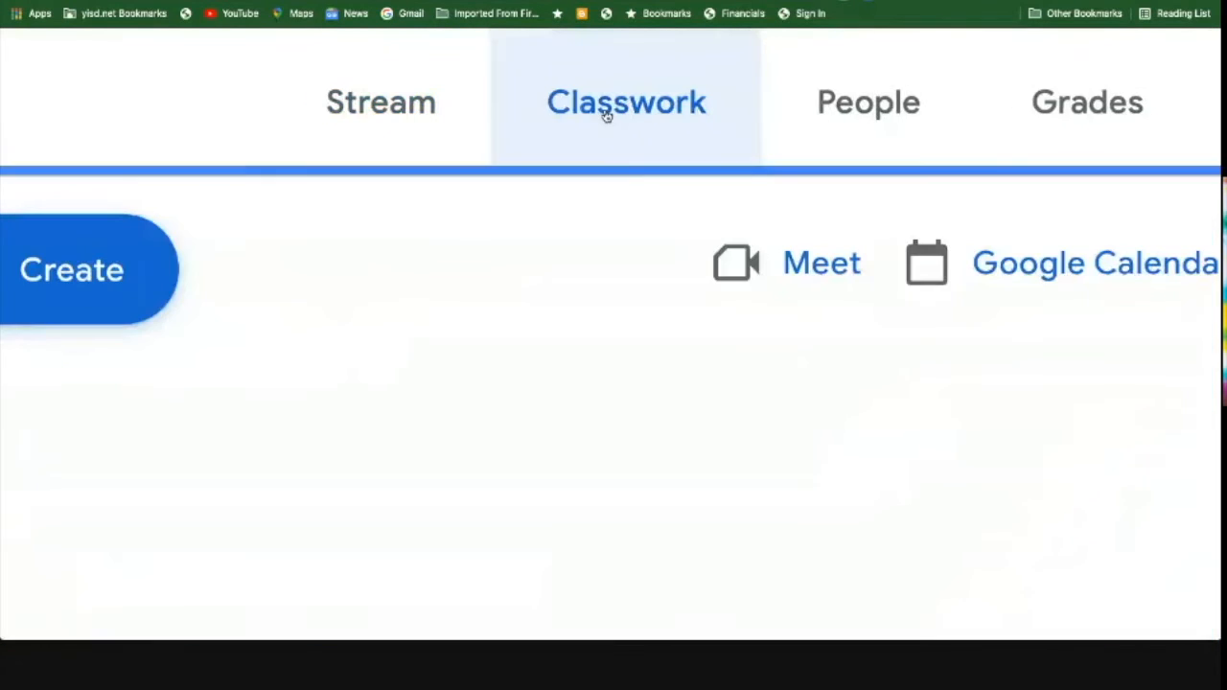
pyautogui.scroll(-4, 606, 115)
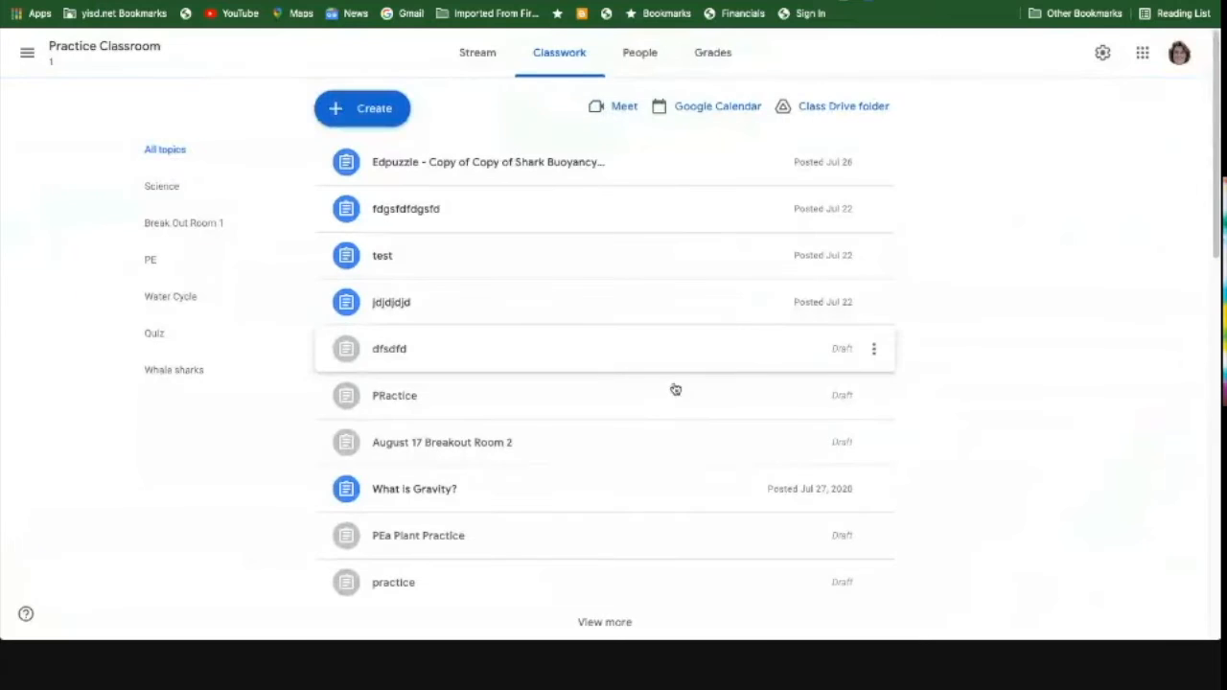
pyautogui.scroll(-3, 677, 400)
pyautogui.scroll(2, 676, 403)
pyautogui.scroll(1, 676, 403)
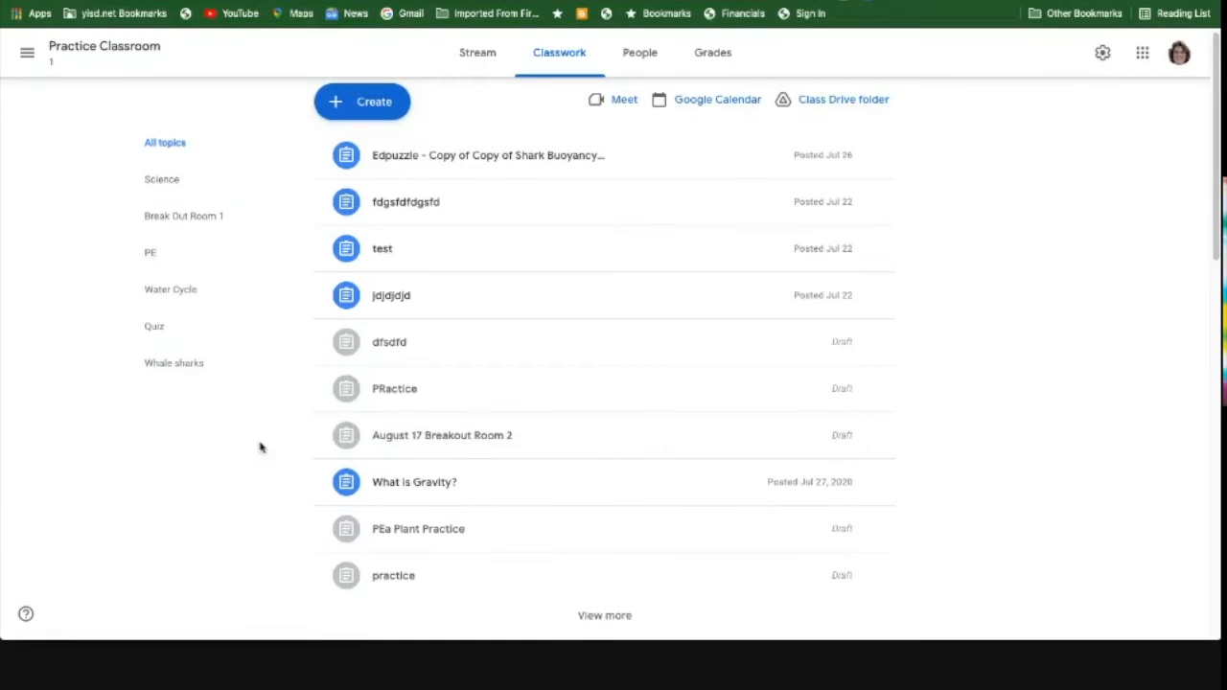
# View only the classwork filed under the Whale sharks topic and return to all topics.
pyautogui.click(166, 372)
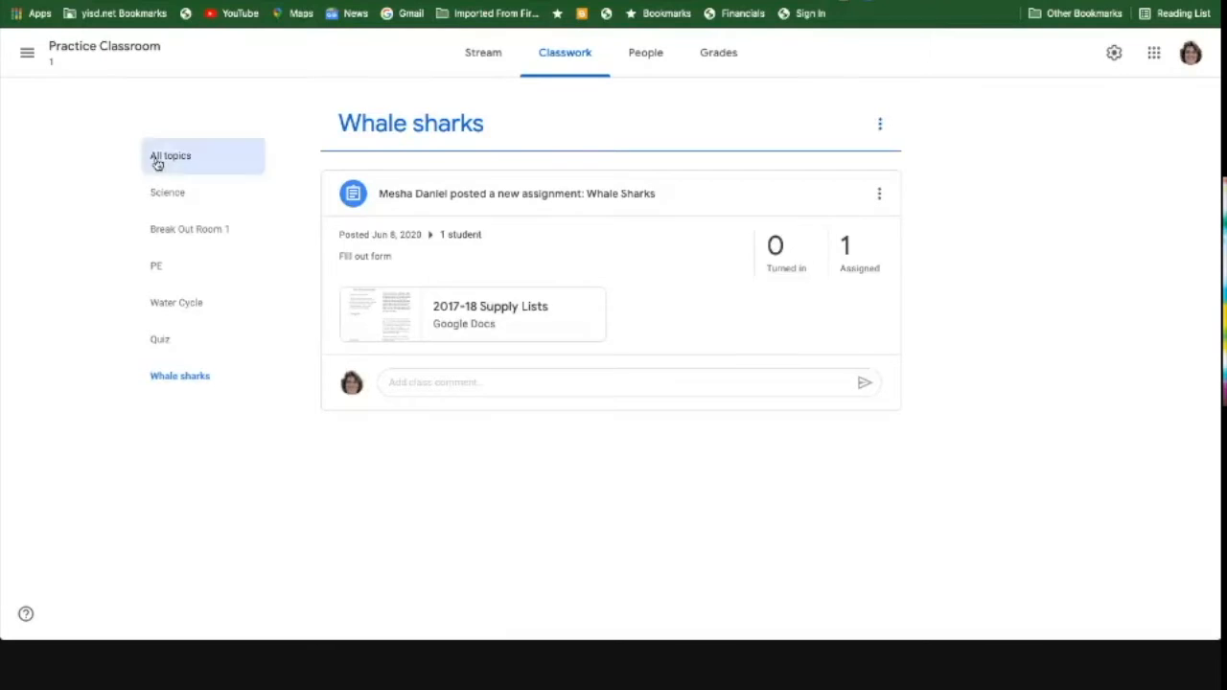
pyautogui.click(157, 163)
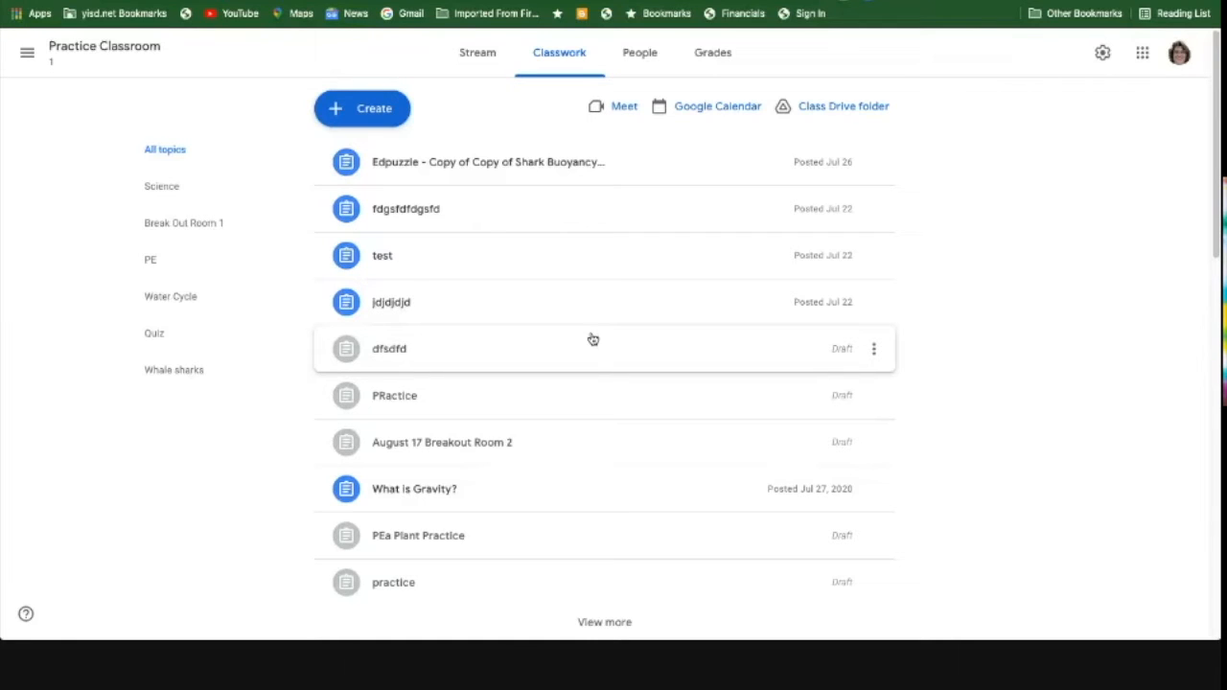
# Create a new assignment titled "practice for now" with the instructions "fhkkdkadkdh".
pyautogui.click(378, 121)
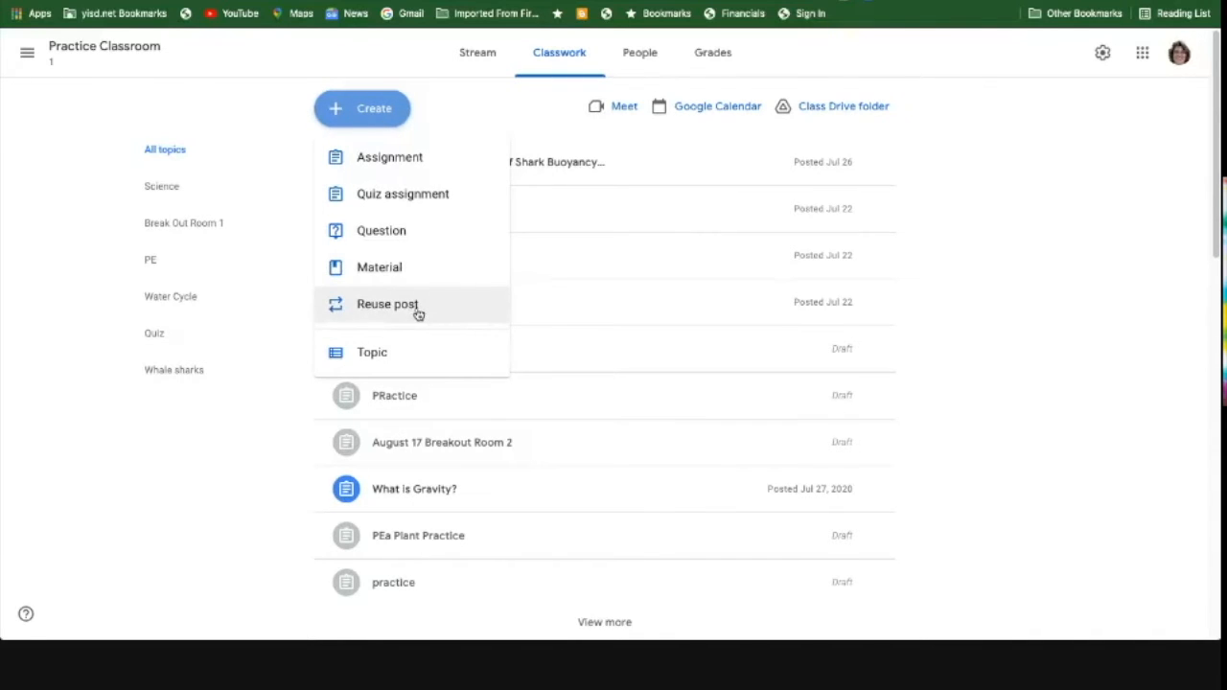
pyautogui.click(386, 163)
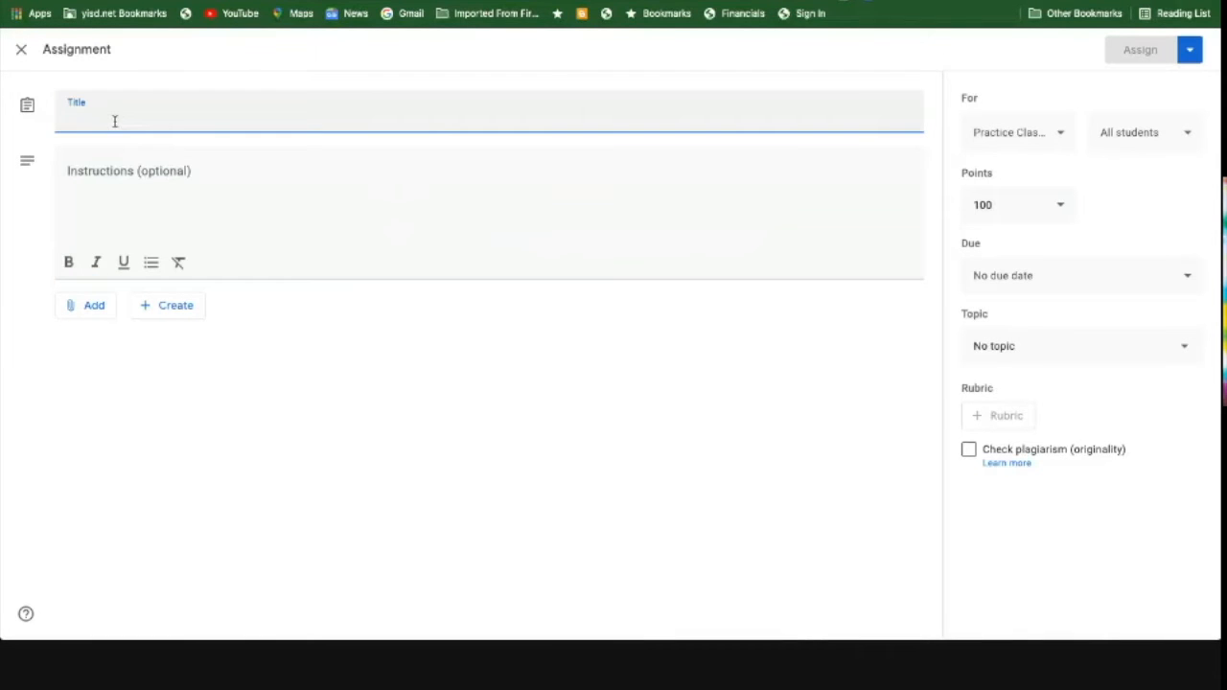
pyautogui.write('practice for now')
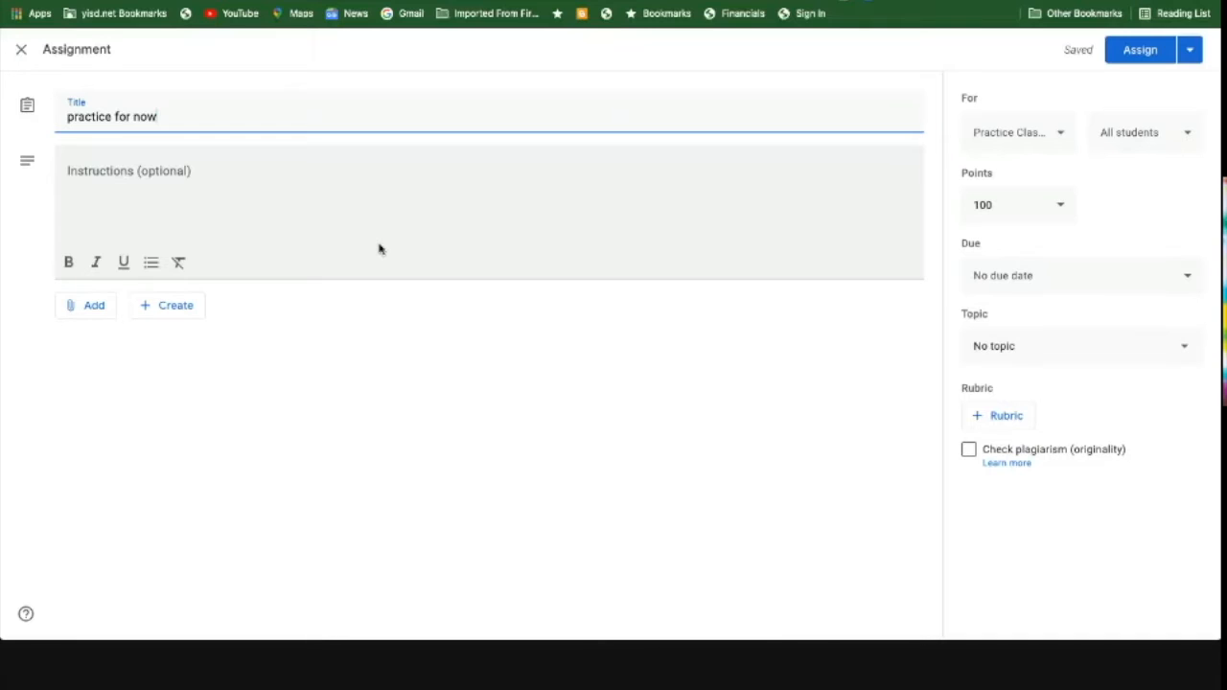
pyautogui.click(96, 170)
pyautogui.write('fhkkd adkdh')
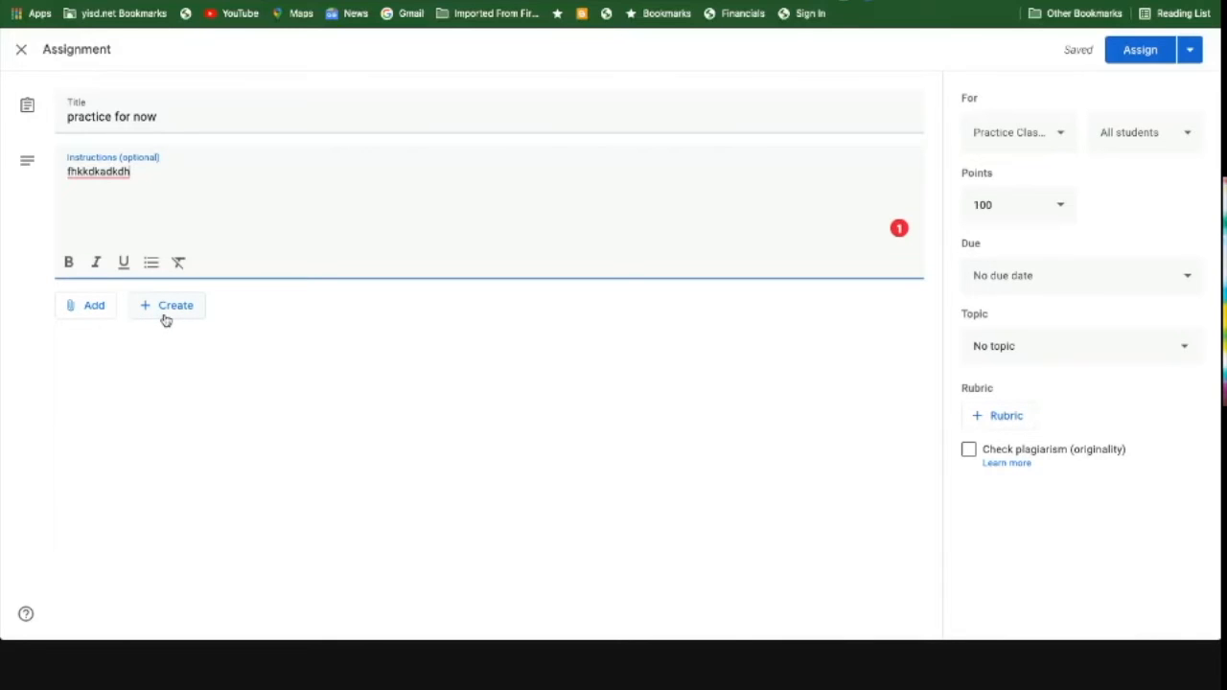
# Attach the August 6, 2021 Agenda document from Google Drive to the assignment.
pyautogui.click(94, 306)
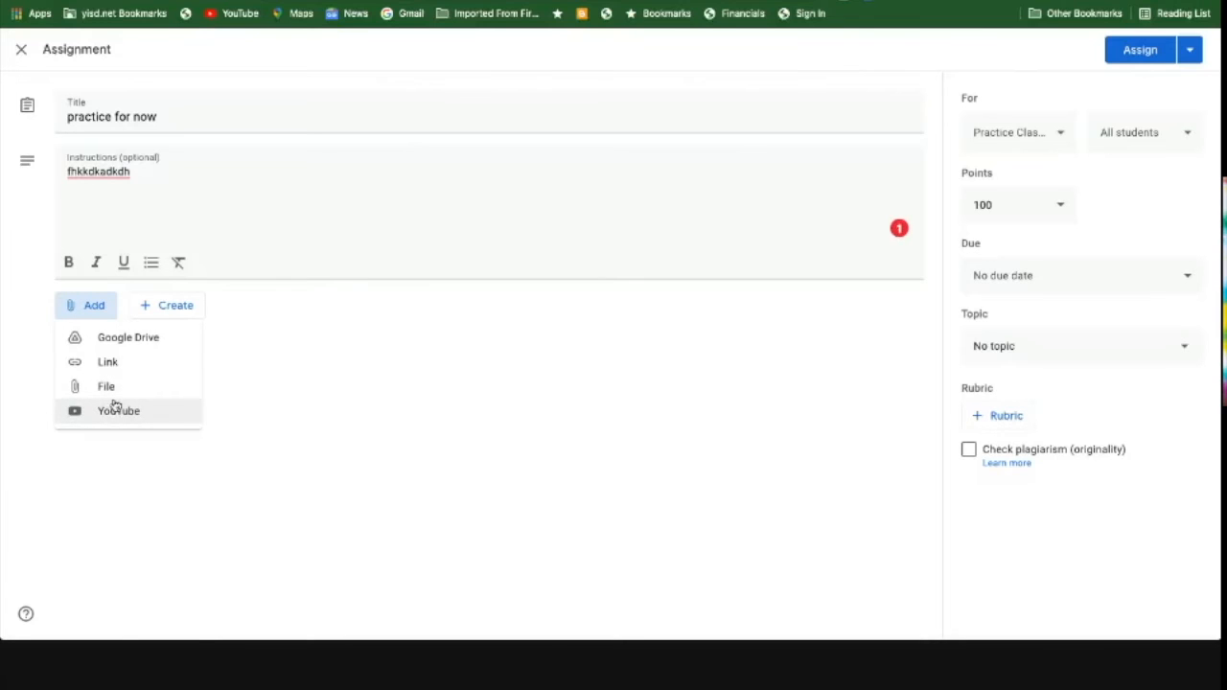
pyautogui.click(120, 341)
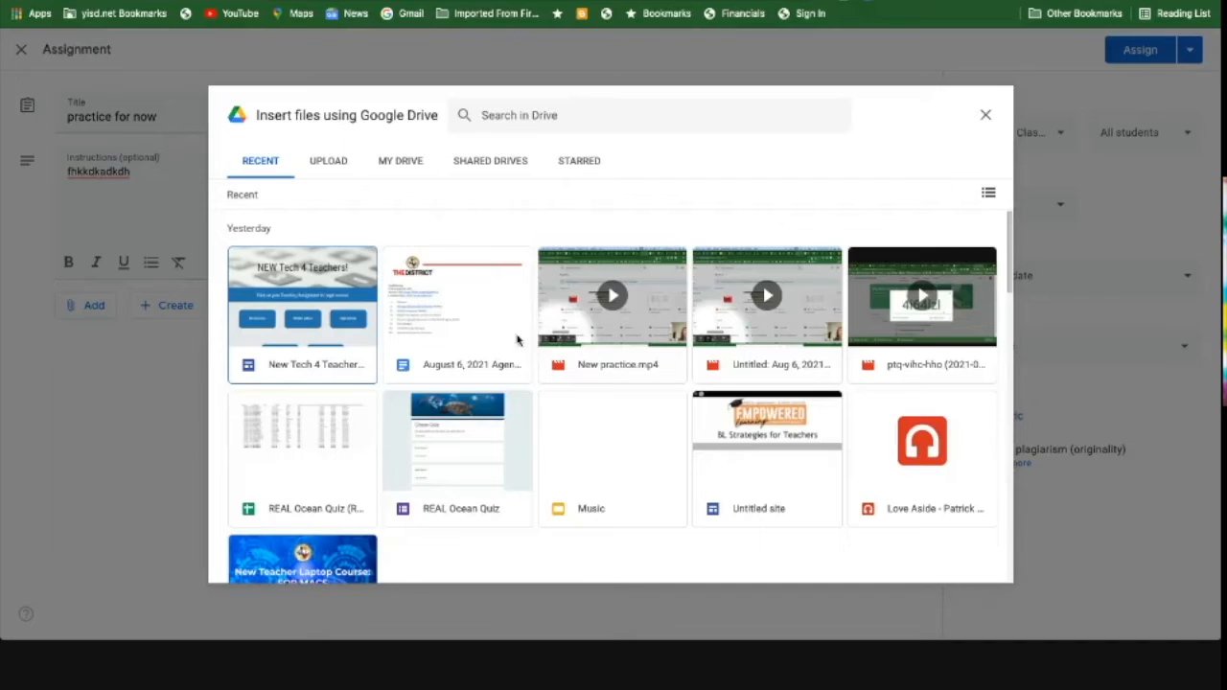
pyautogui.click(450, 368)
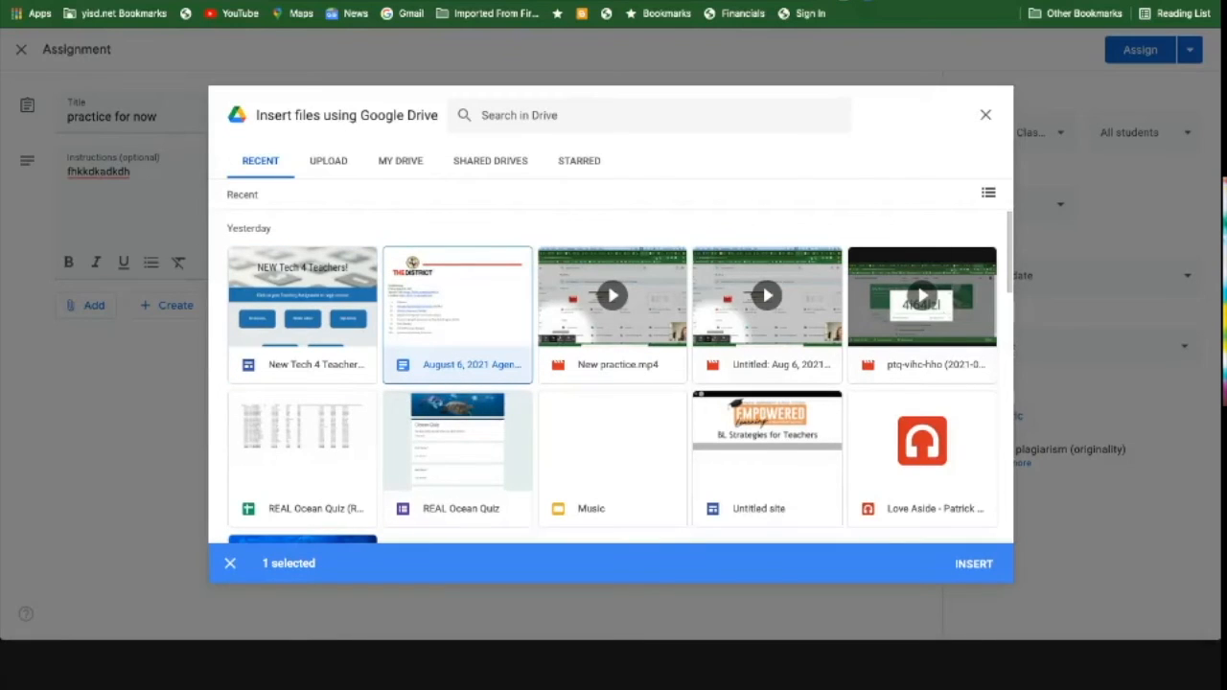
pyautogui.click(966, 565)
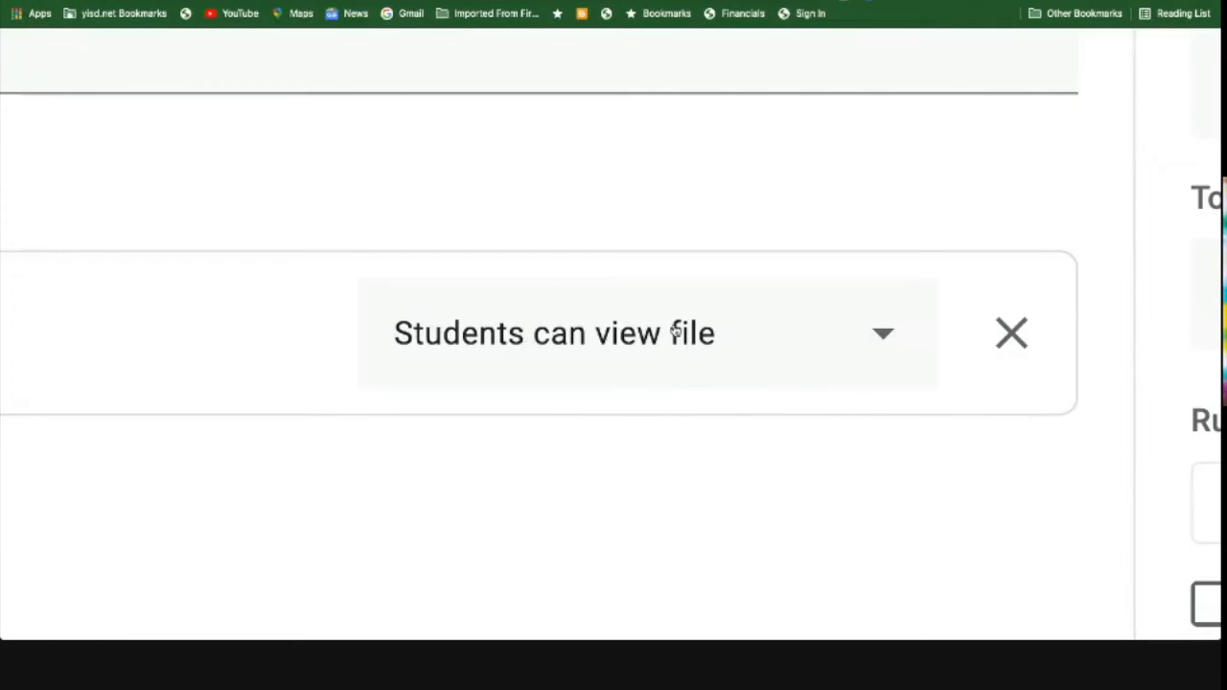
# Set the attached agenda's sharing option to make a copy for each student.
pyautogui.click(880, 335)
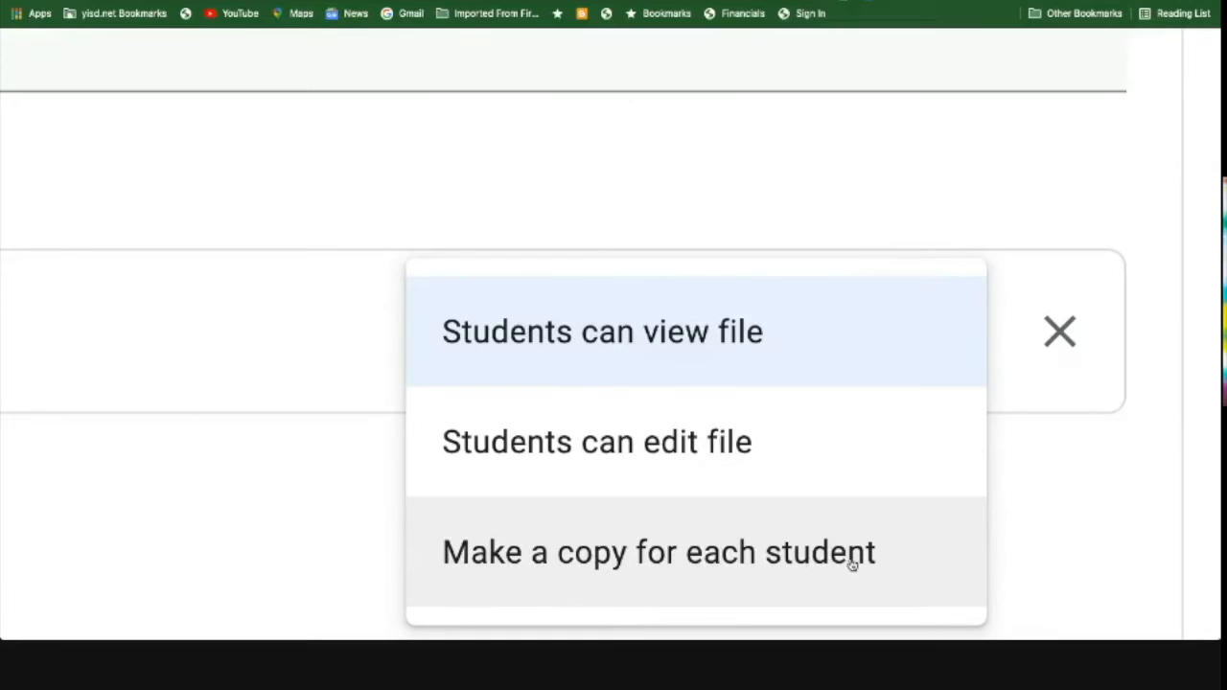
pyautogui.click(681, 554)
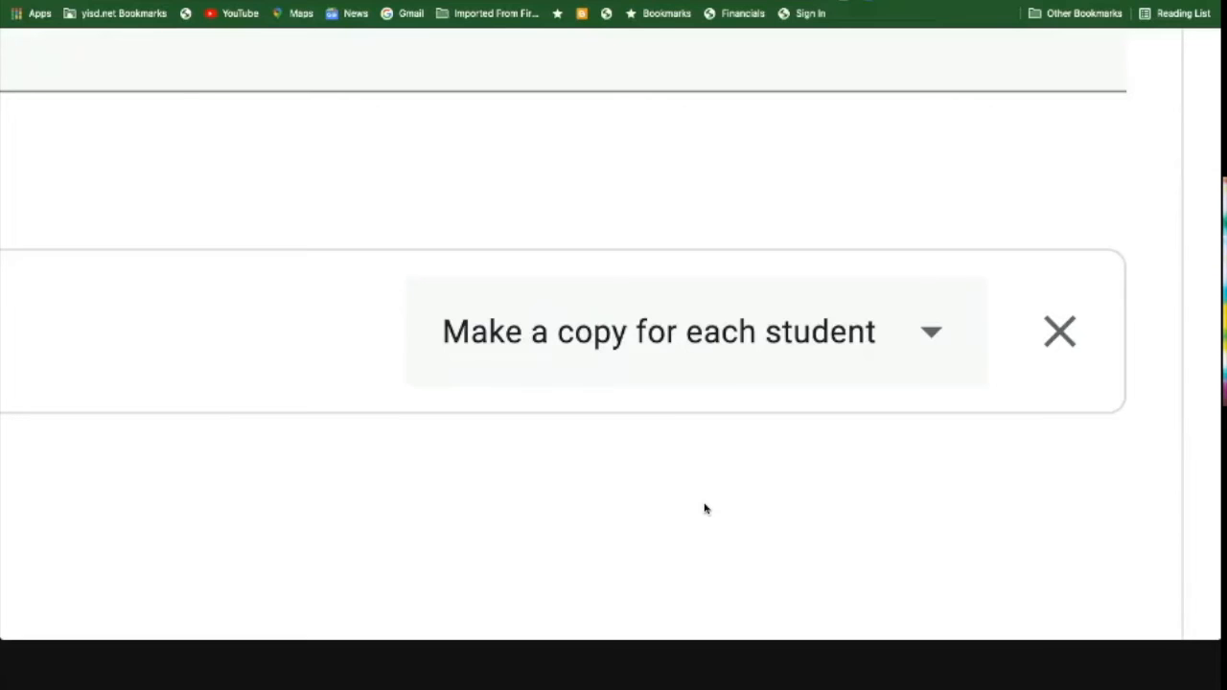
pyautogui.hscroll(-2, 705, 509)
pyautogui.scroll(-5, 706, 509)
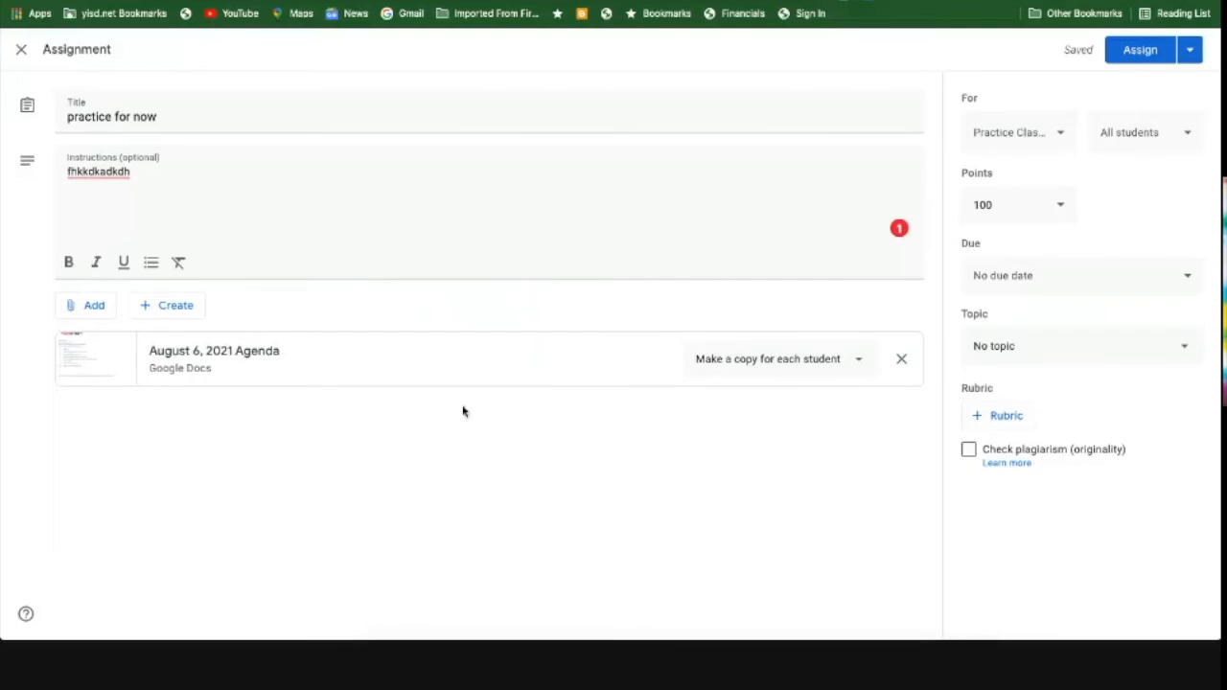
# Review the options for adding attachments and creating new files for the assignment.
pyautogui.click(84, 307)
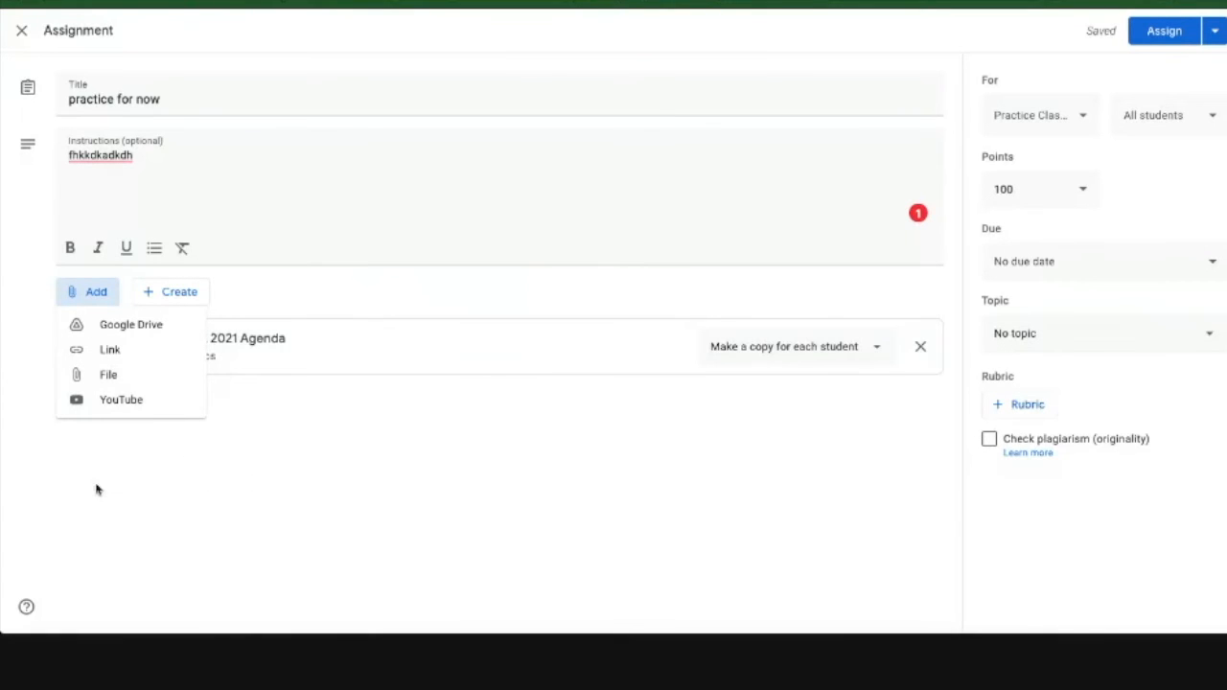
pyautogui.click(201, 462)
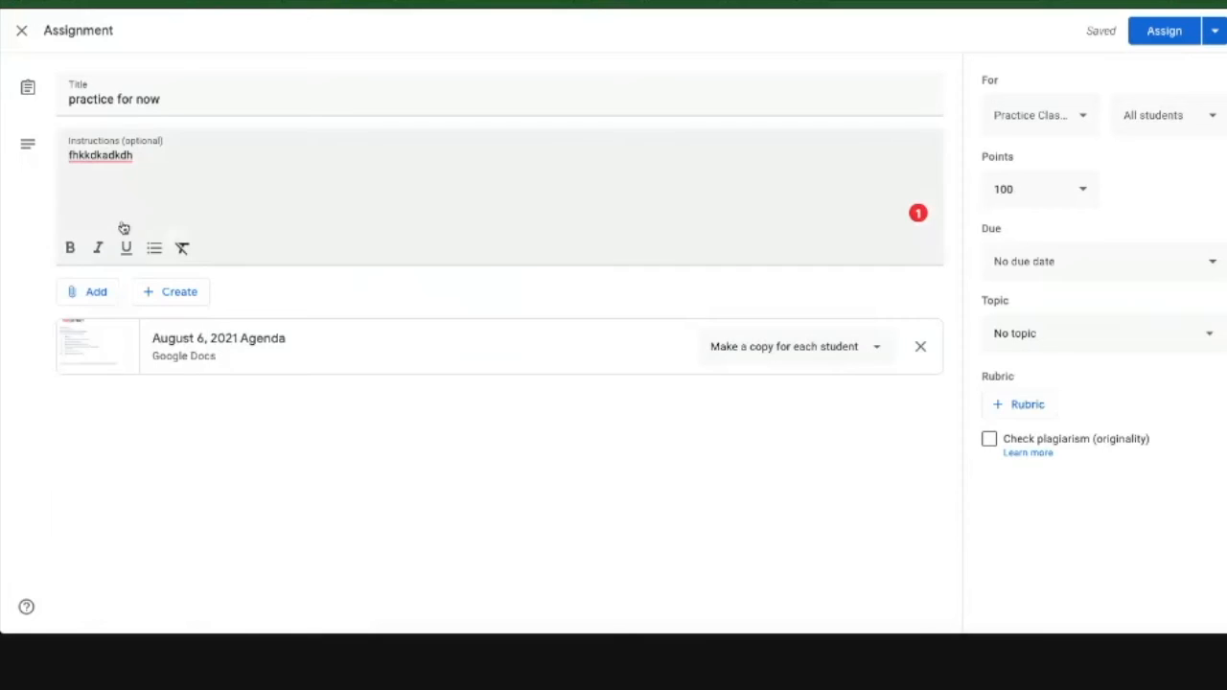
pyautogui.click(171, 293)
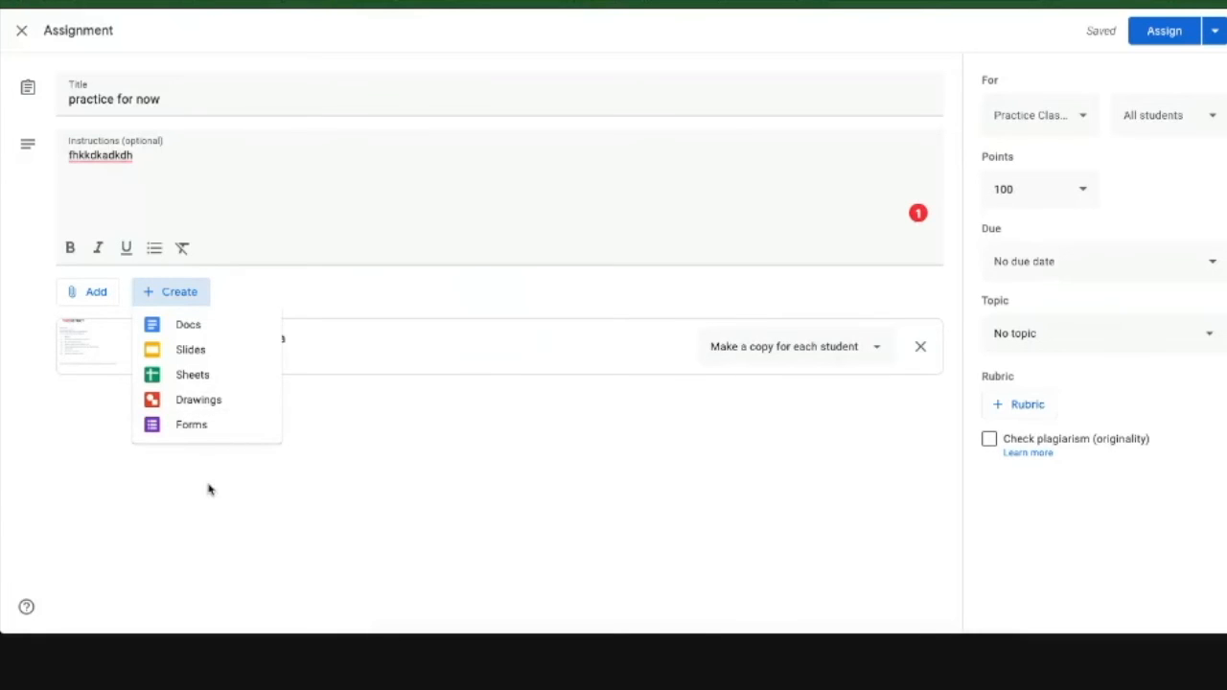
pyautogui.click(257, 517)
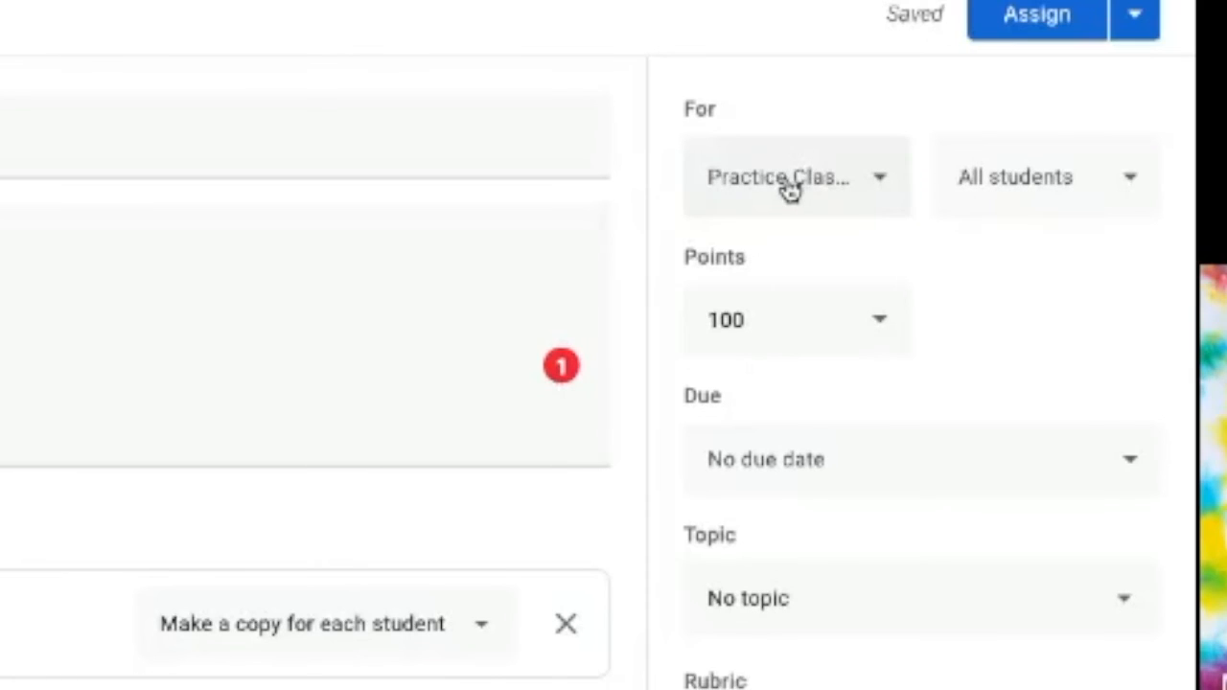
# Try adding other classes, such as New class, as recipients and leave only Practice Classroom selected.
pyautogui.click(885, 186)
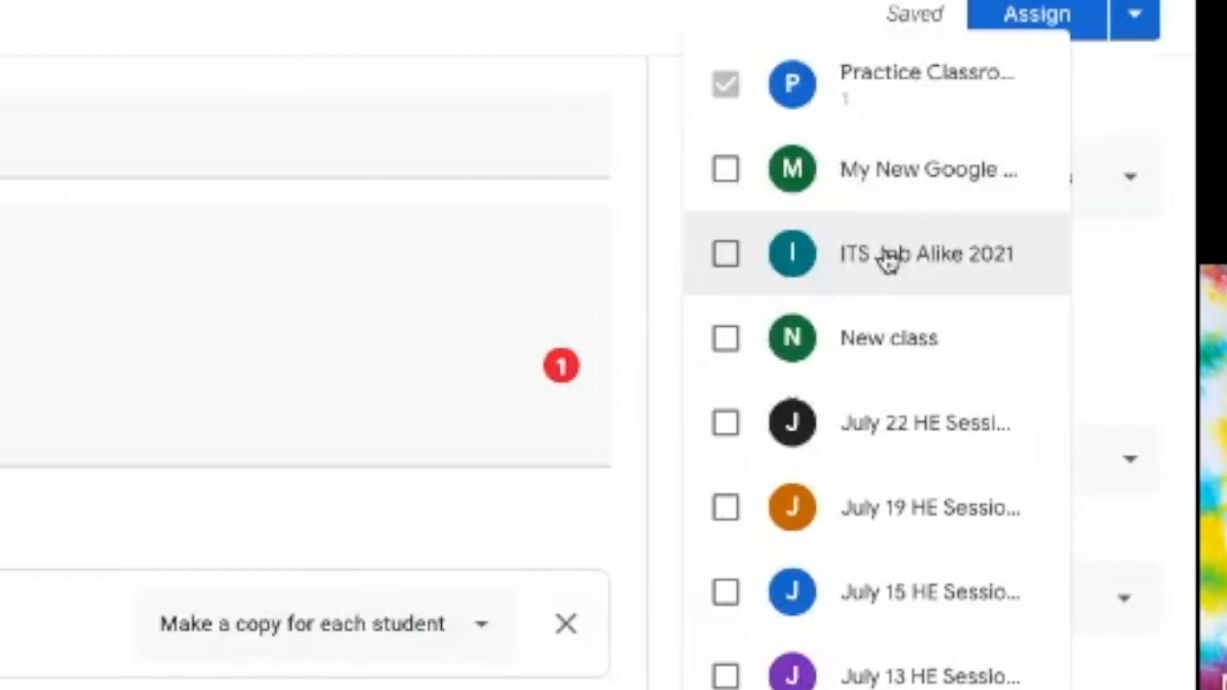
pyautogui.click(726, 341)
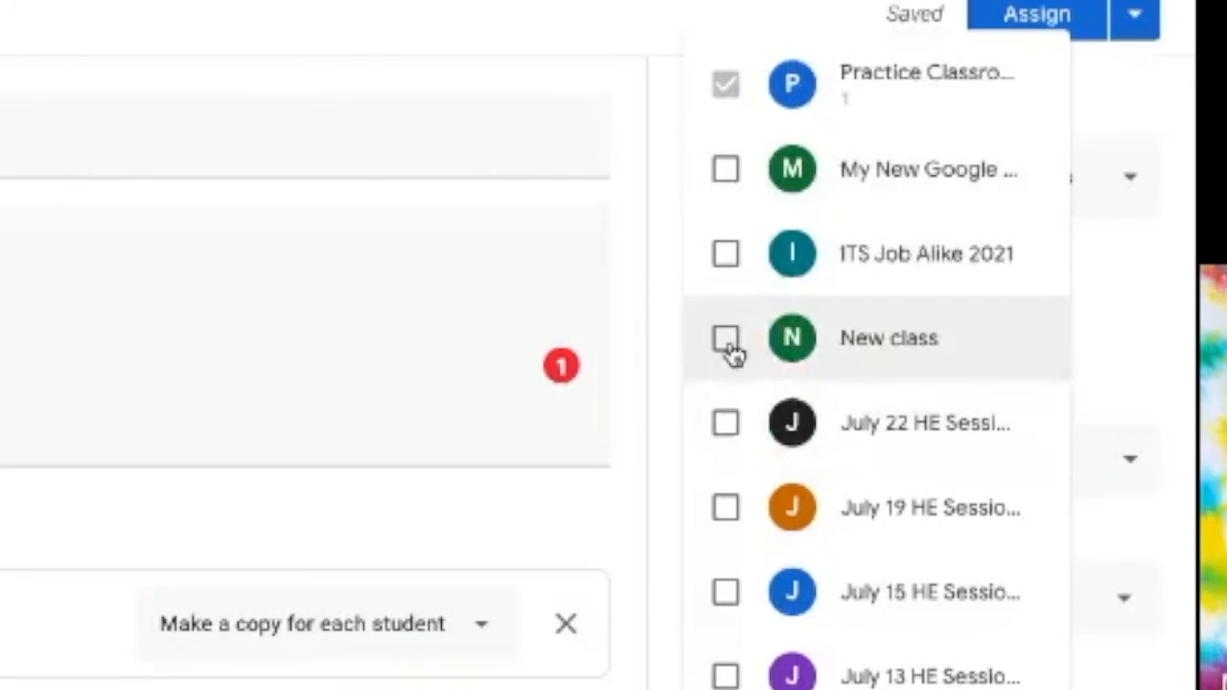
pyautogui.click(730, 429)
pyautogui.click(736, 347)
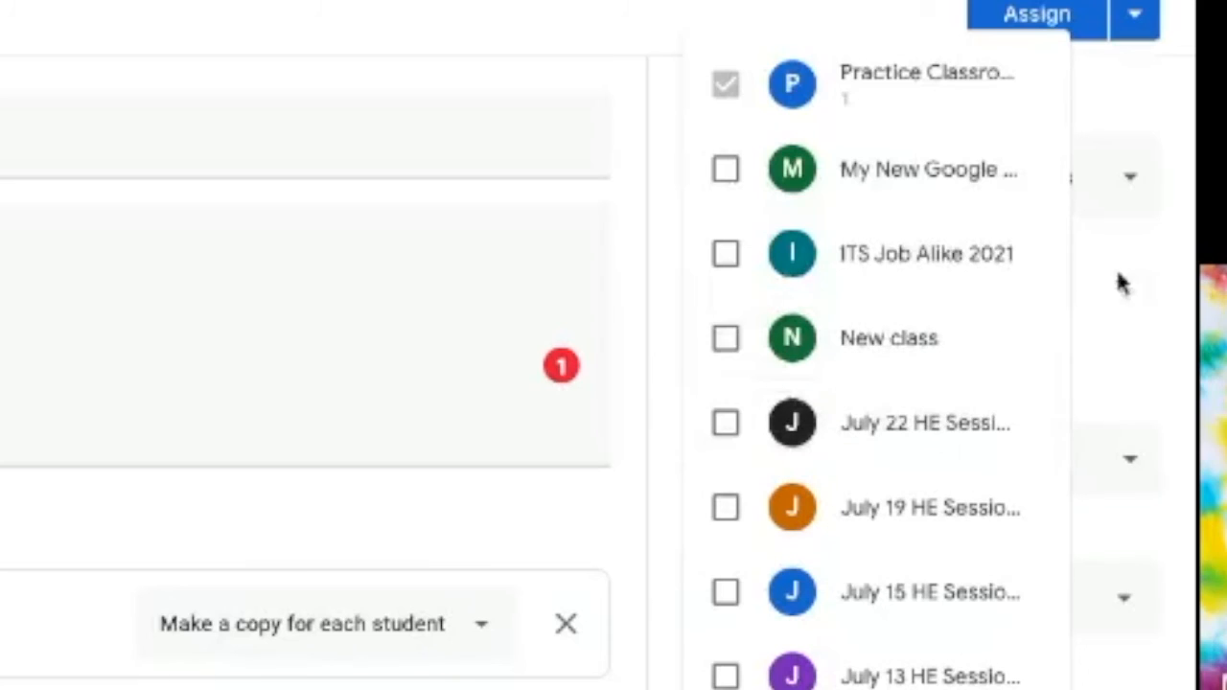
pyautogui.click(1136, 337)
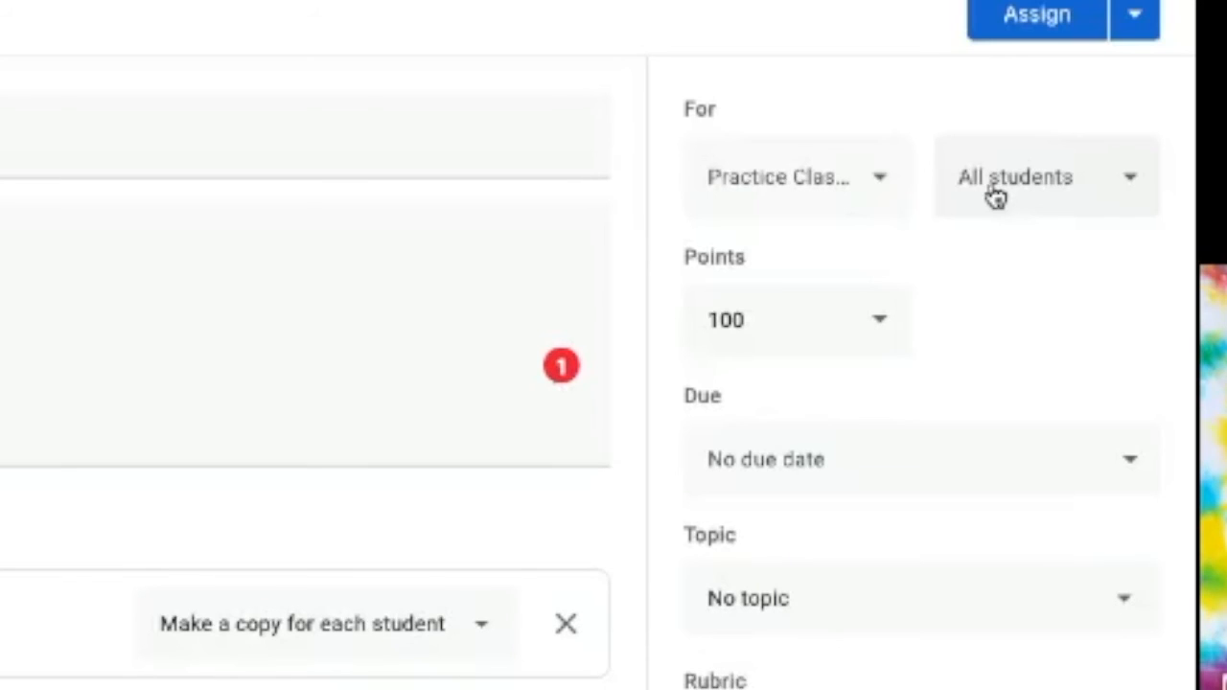
# Try limiting the assignment to the first two student accounts and restore it to all students.
pyautogui.click(1137, 192)
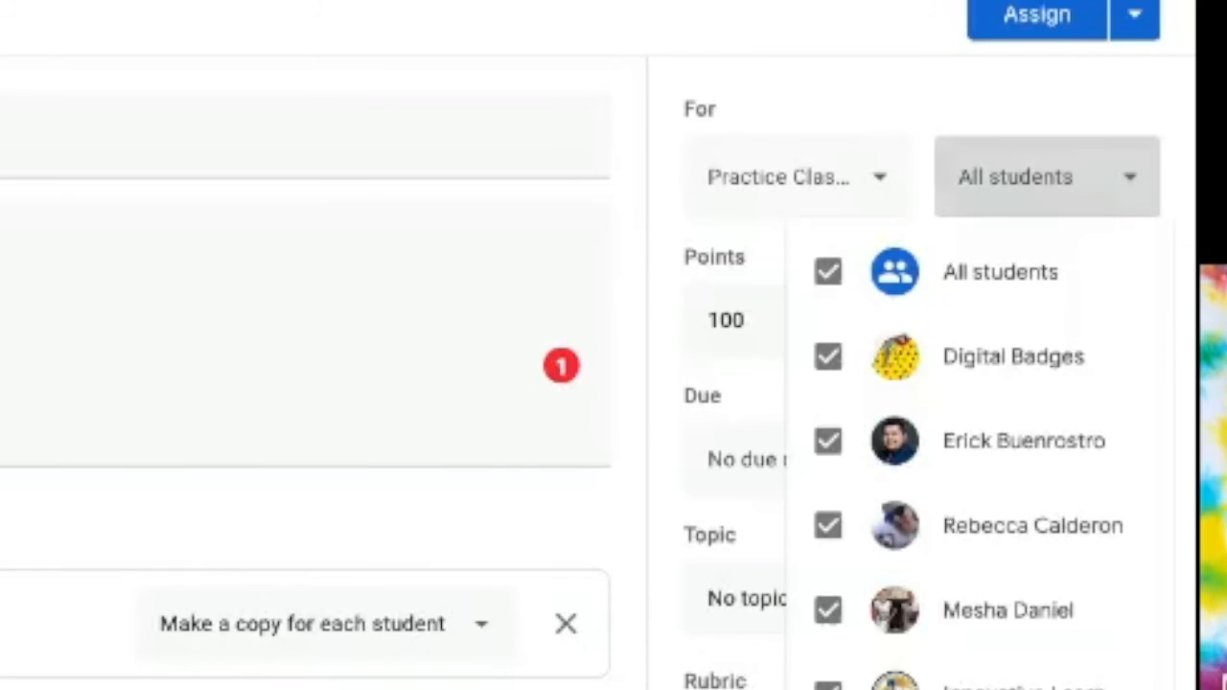
pyautogui.click(827, 273)
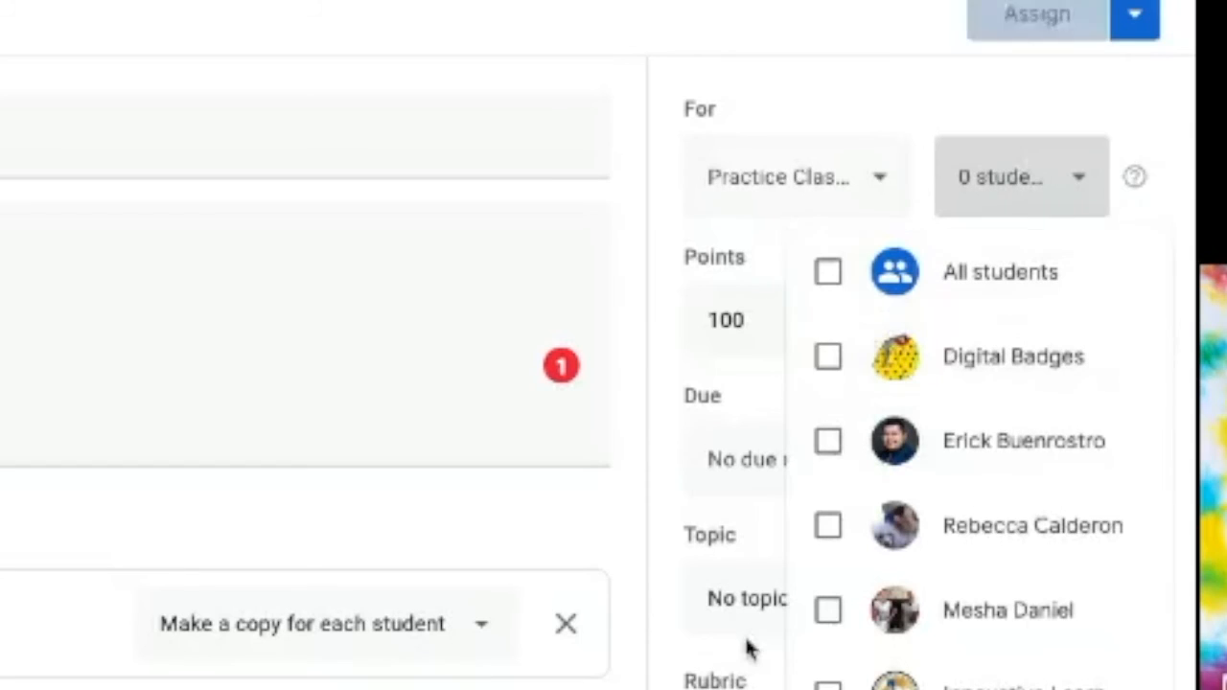
pyautogui.click(838, 364)
pyautogui.click(829, 443)
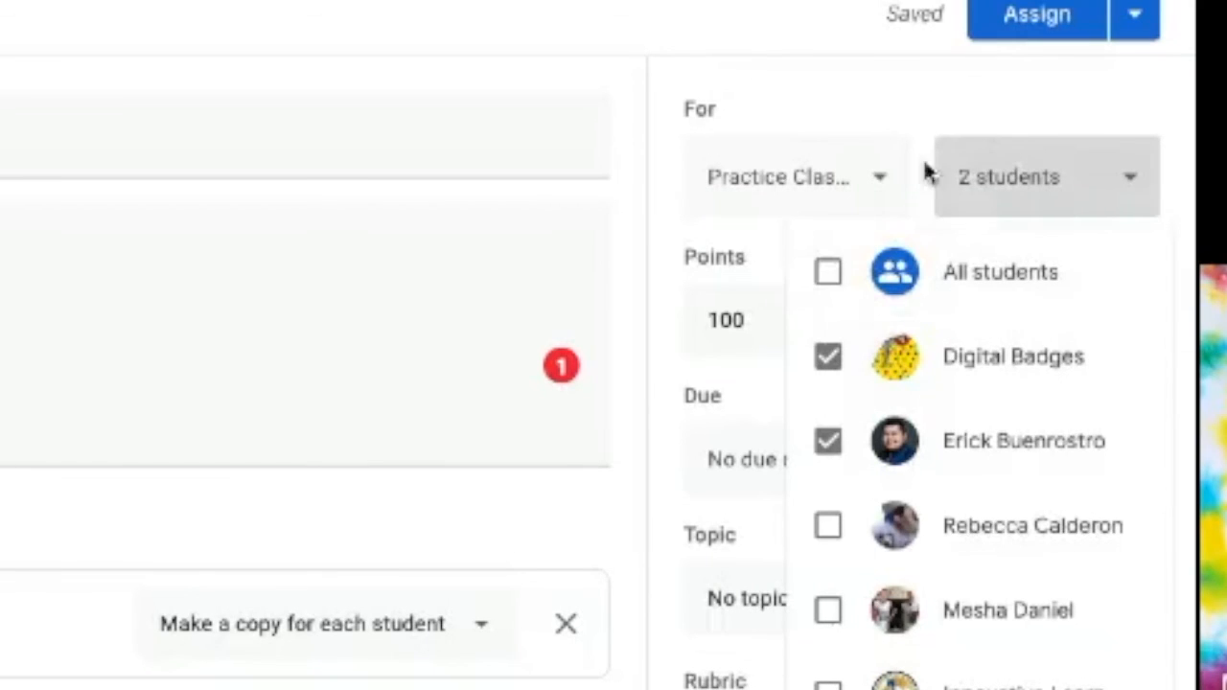
pyautogui.click(828, 272)
pyautogui.click(1038, 103)
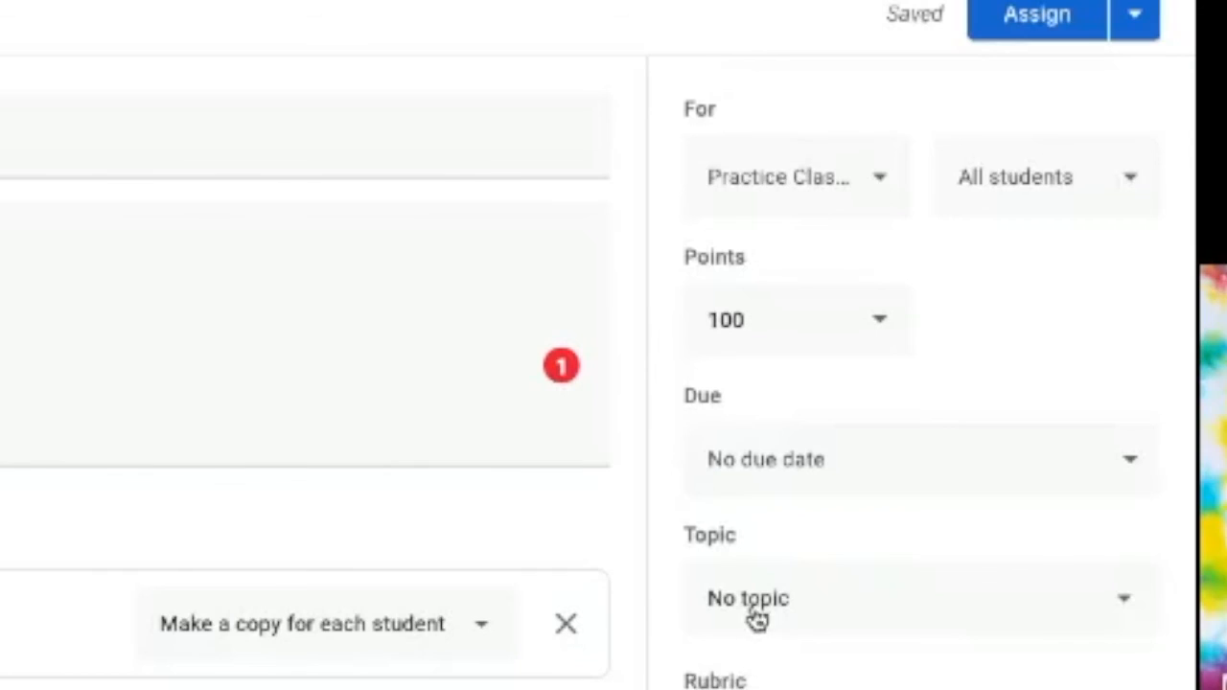
# Create a new topic named Sea Creatures for the assignment.
pyautogui.click(800, 606)
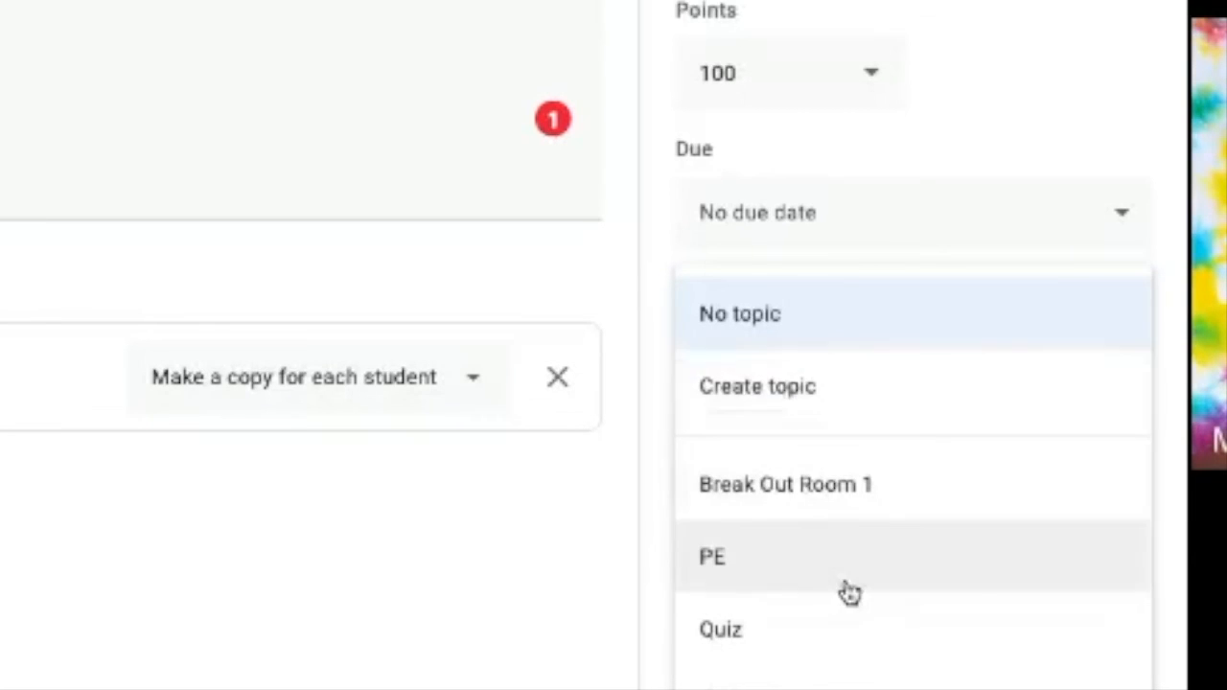
pyautogui.click(773, 395)
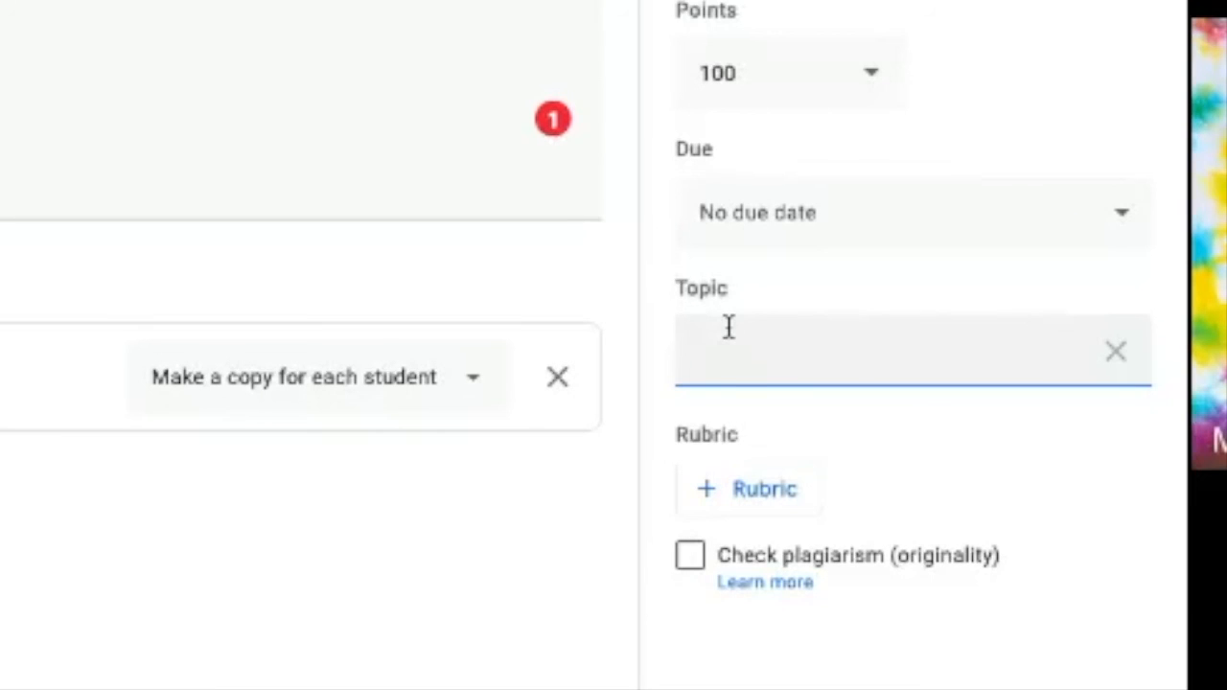
pyautogui.write('Sea Creatures')
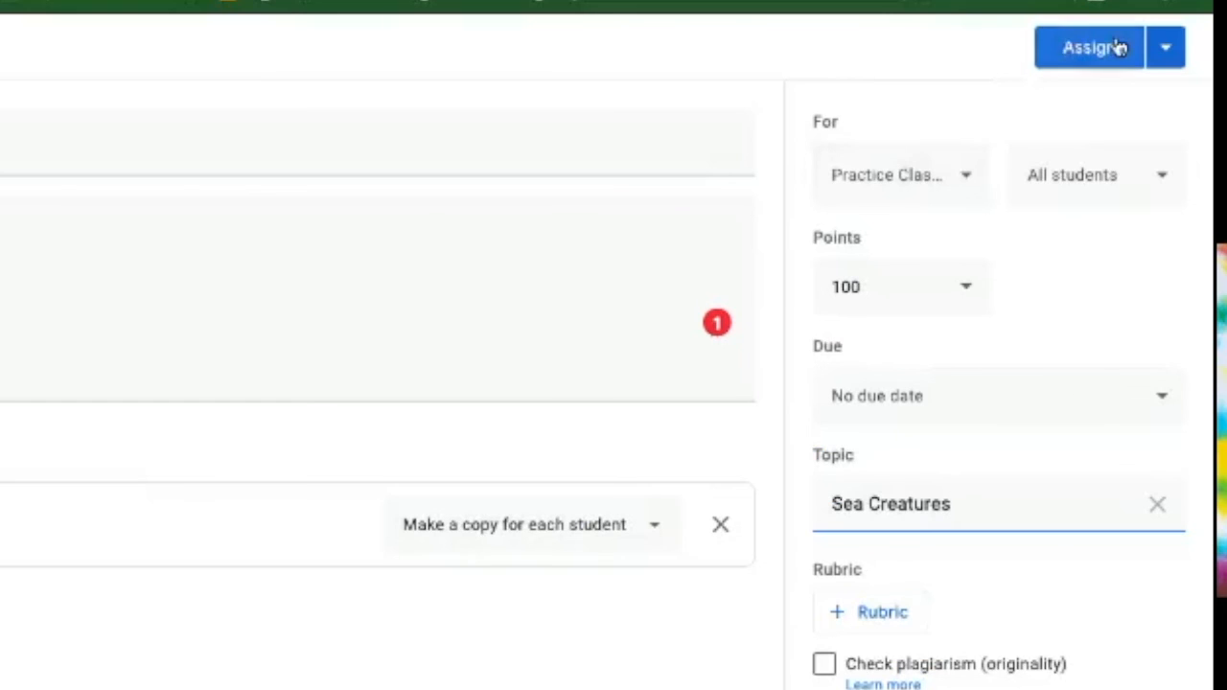
# Try scheduling the assignment for Aug 12, 2021, and cancel without scheduling it.
pyautogui.click(1166, 54)
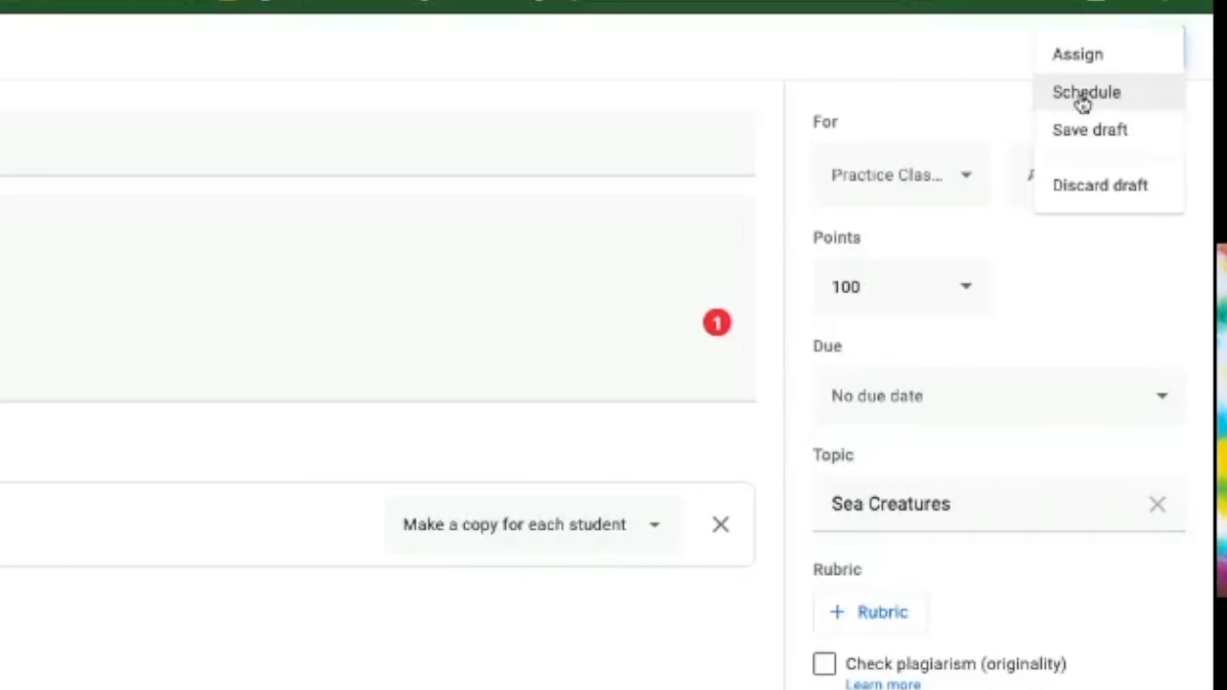
pyautogui.click(1084, 101)
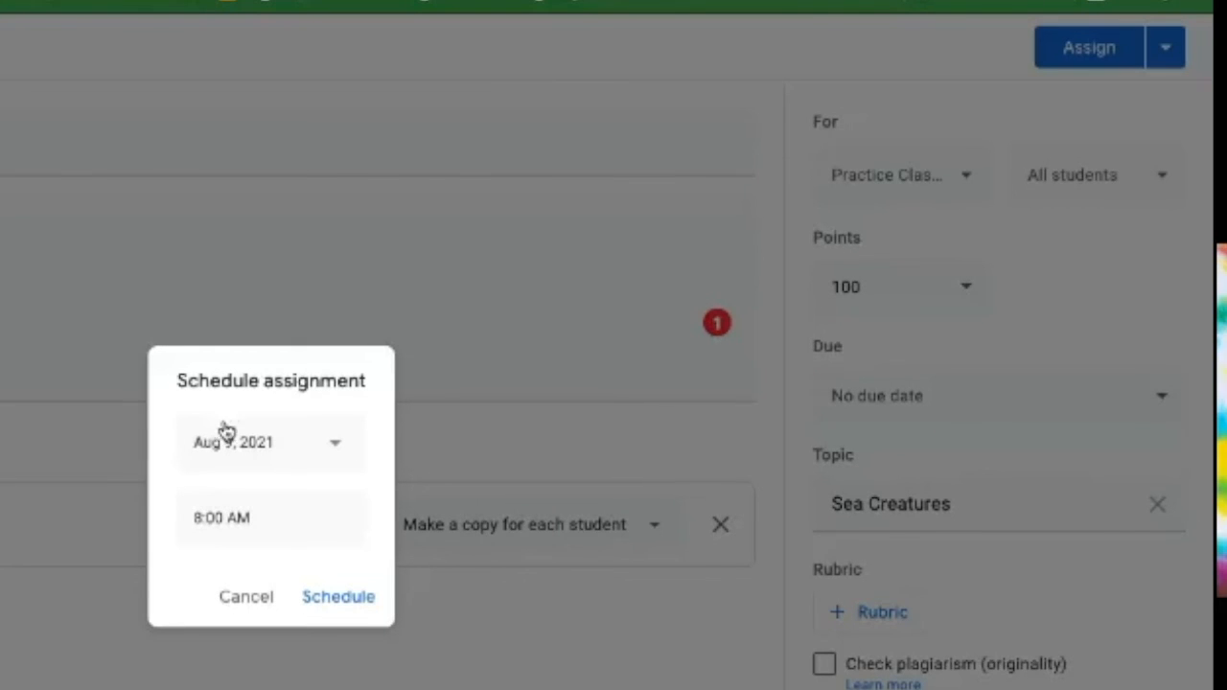
pyautogui.click(329, 451)
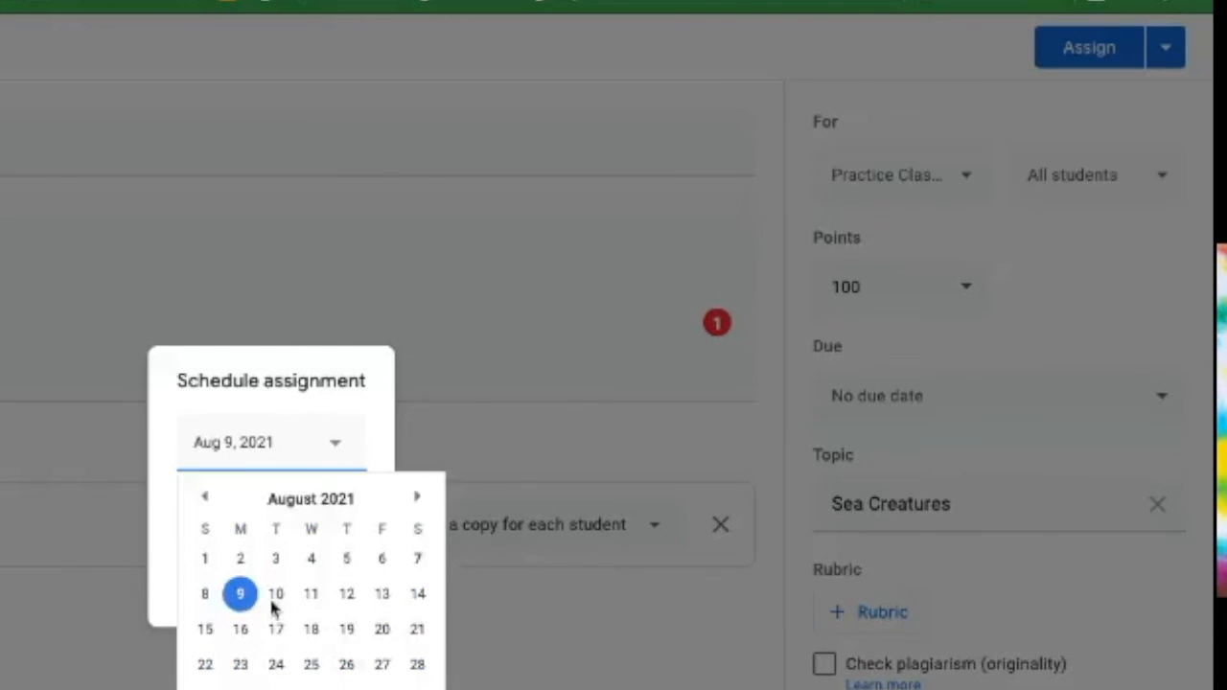
pyautogui.click(349, 597)
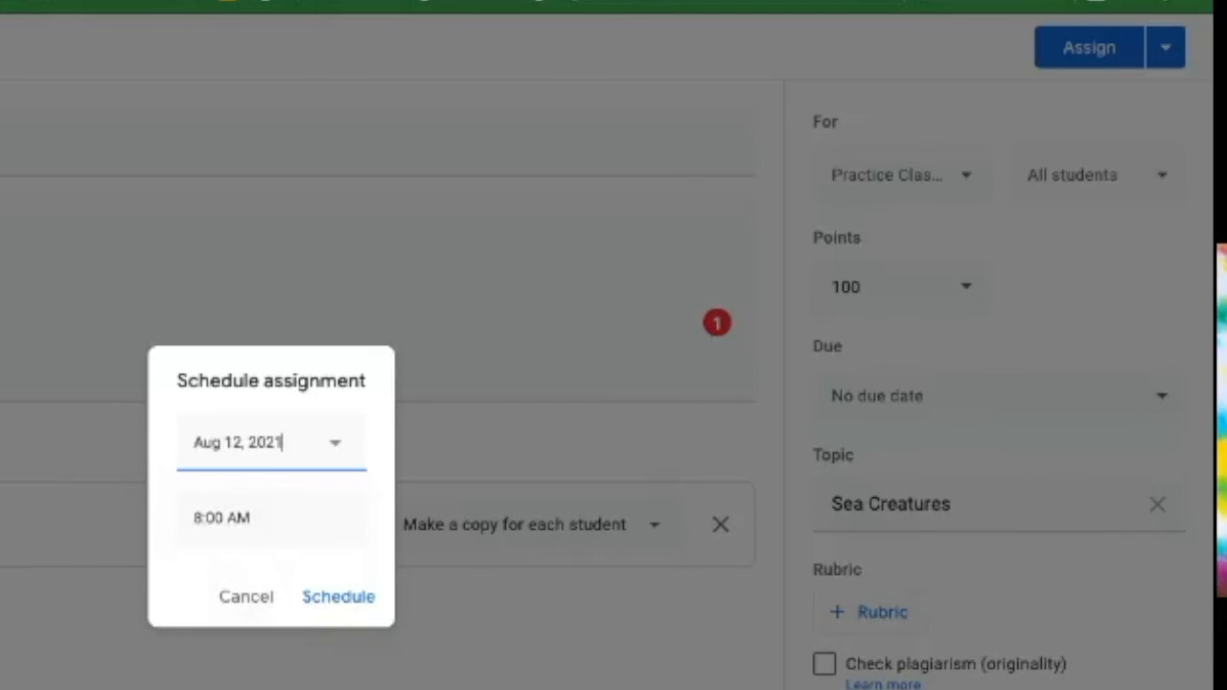
pyautogui.click(248, 600)
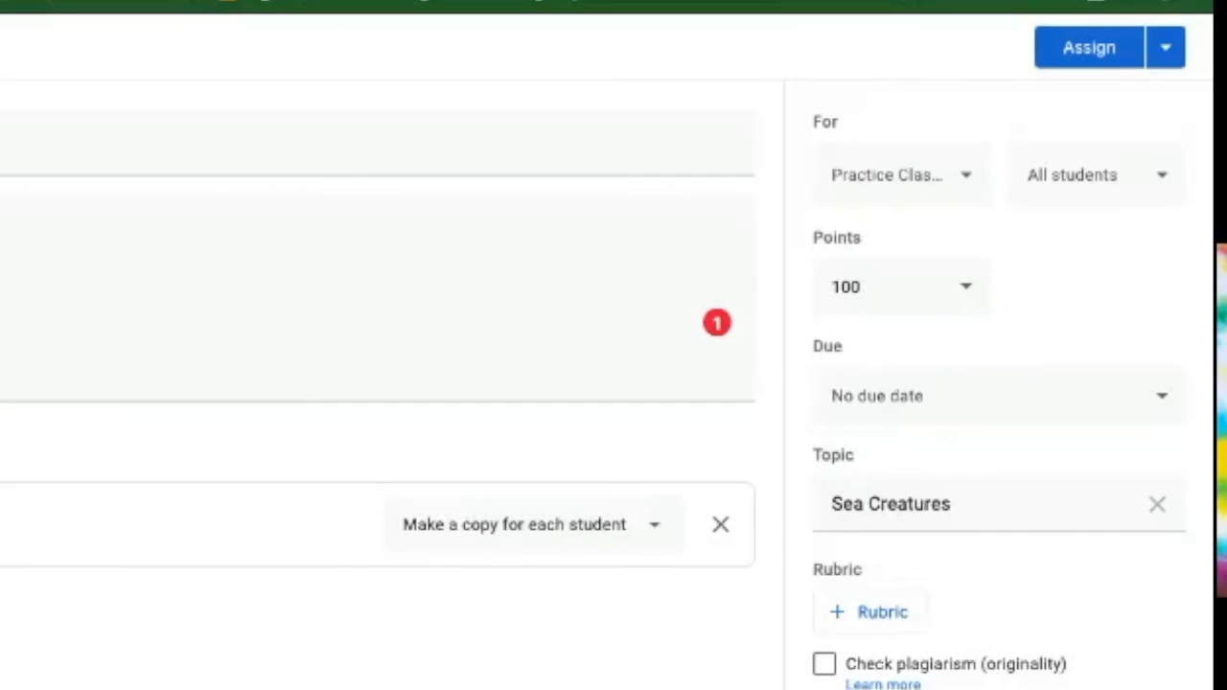